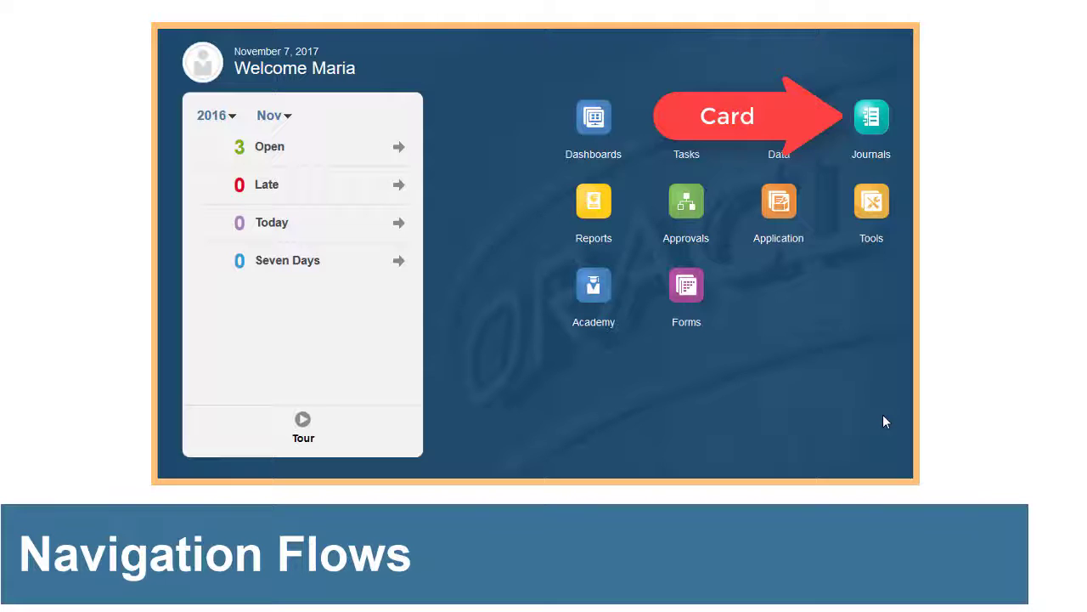
Step: Sign in and load the FCCS home page with Tasks, Dashboards, Data, Journals and Rules cards
click(695, 292)
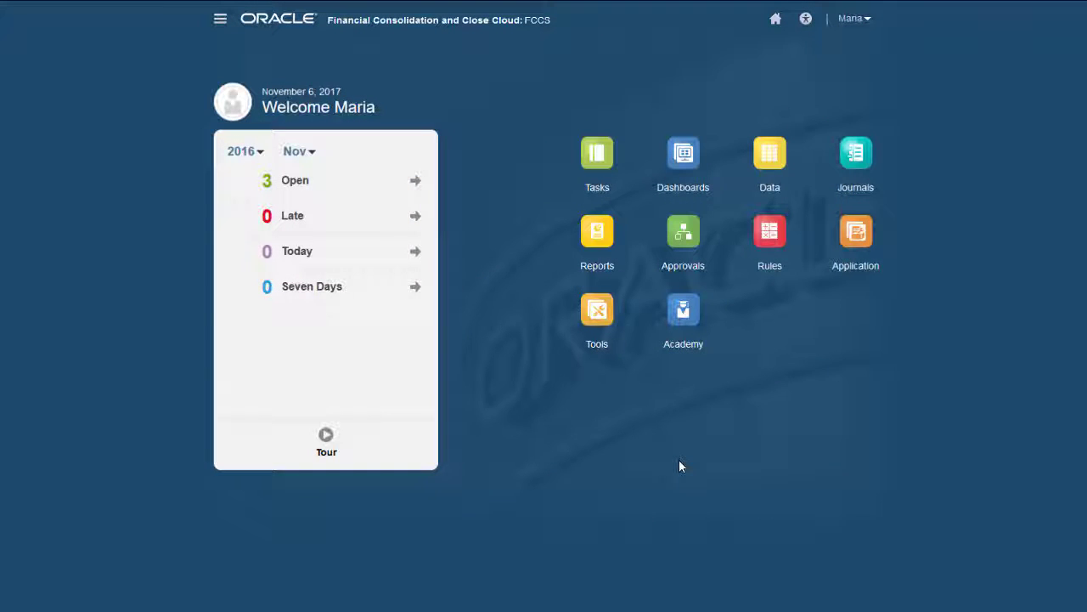
Step: In Manage Connections, start a new connection to Oracle Tax Reporting Cloud
click(599, 313)
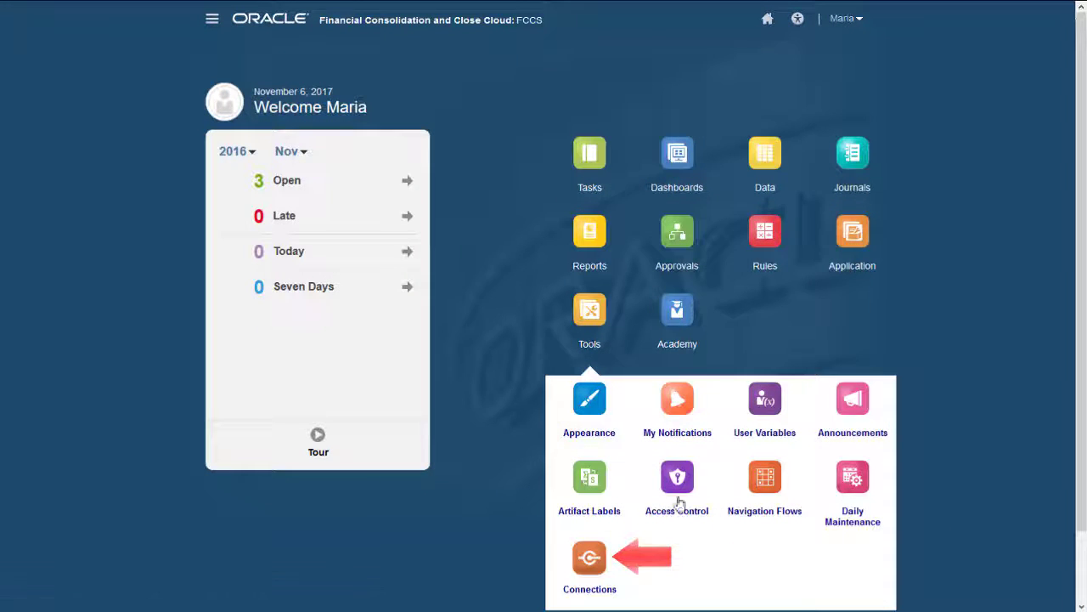
click(644, 558)
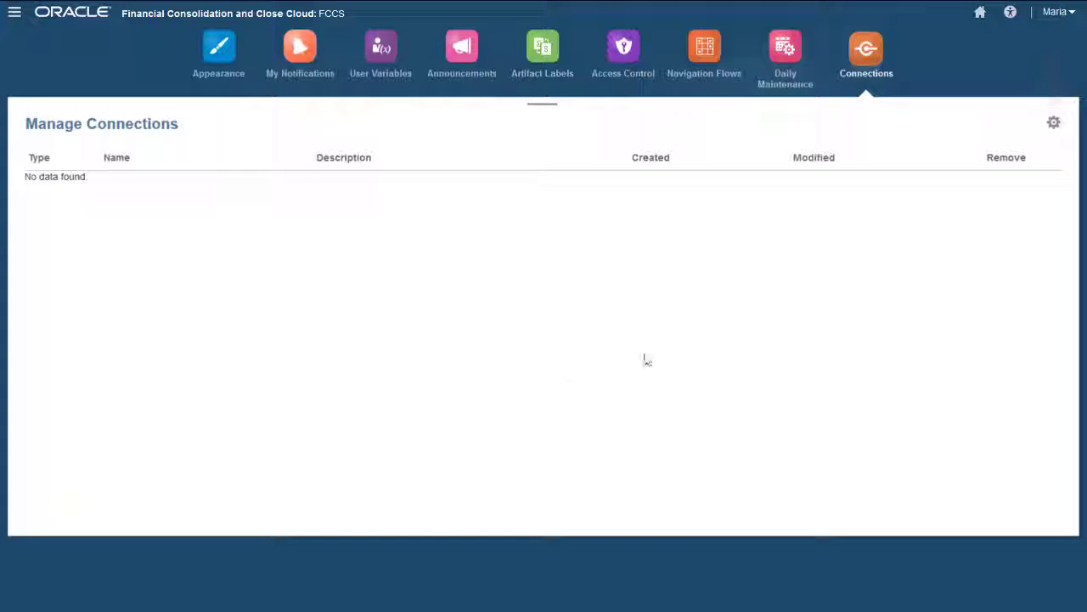
click(1053, 124)
click(1015, 146)
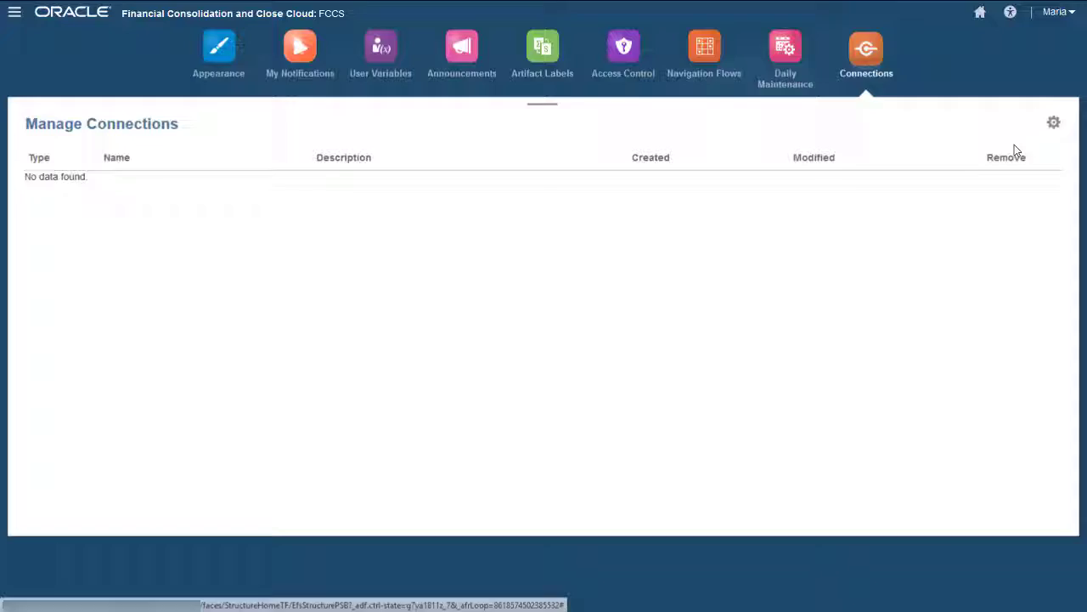
click(779, 206)
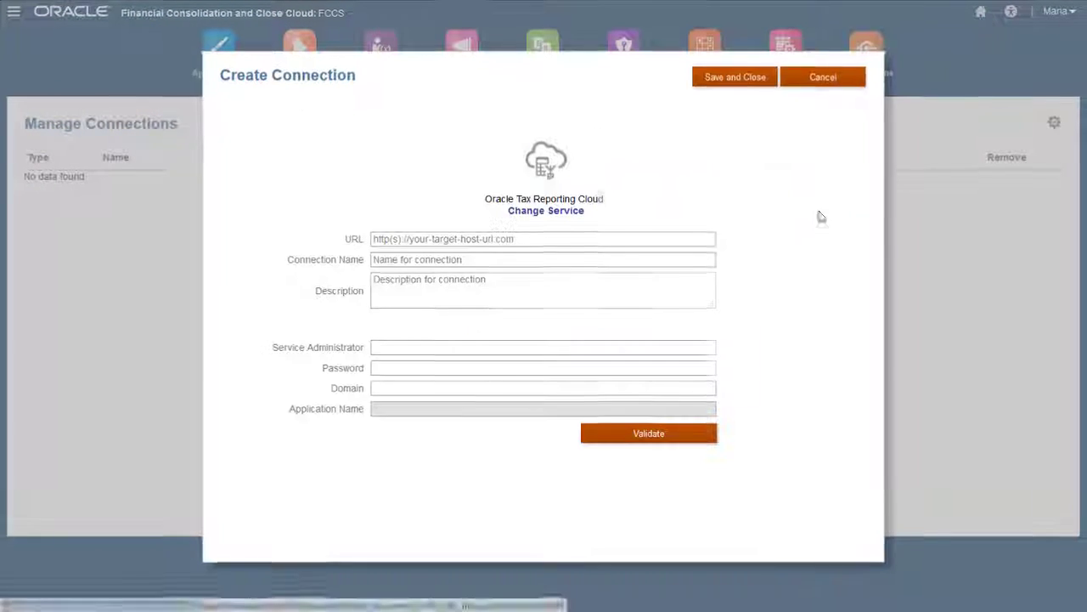
Step: Paste the service URL, name the connection TRCS, and describe it as 'Tax Reporting Cloud'
click(446, 225)
key(ctrl+v)
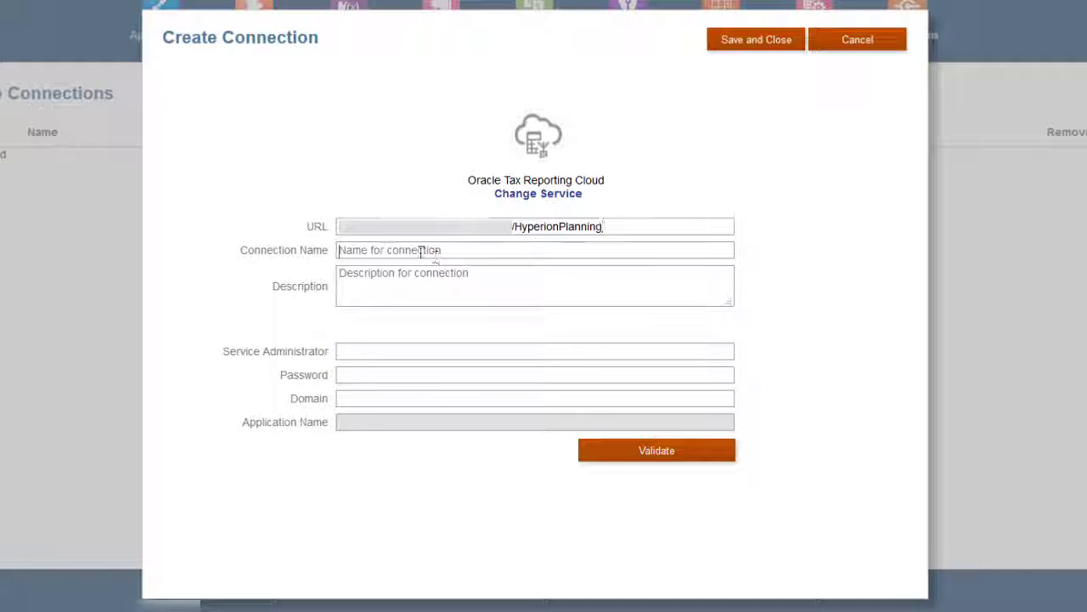
click(424, 252)
text(TRCS)
click(420, 286)
text(Tax )
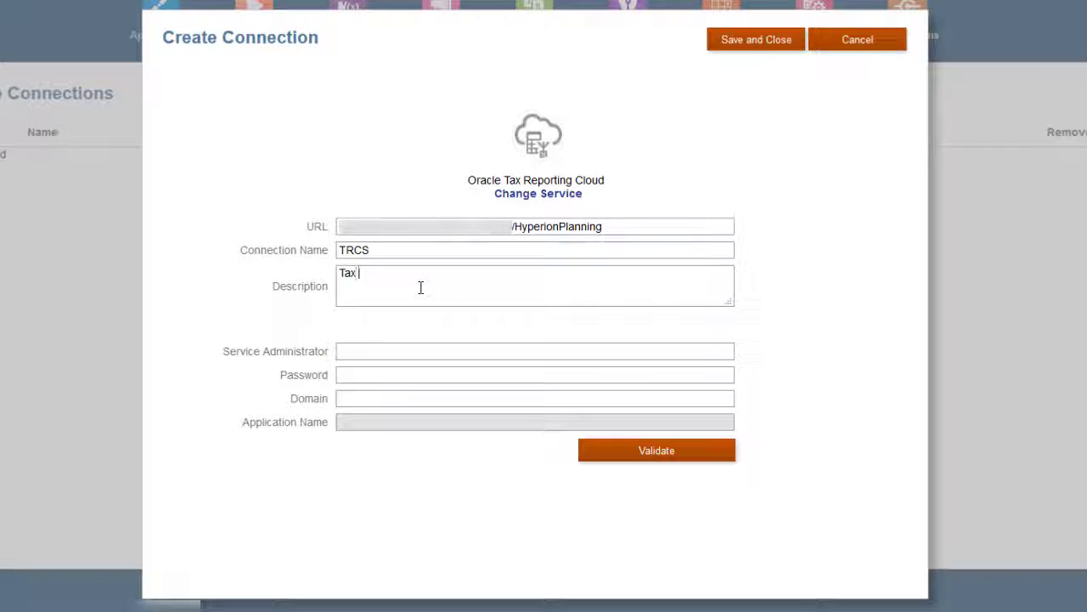
text(Reporting Cloud)
Step: Enter the service administrator login and password, validate the connection, and save it
click(364, 354)
text(epm)
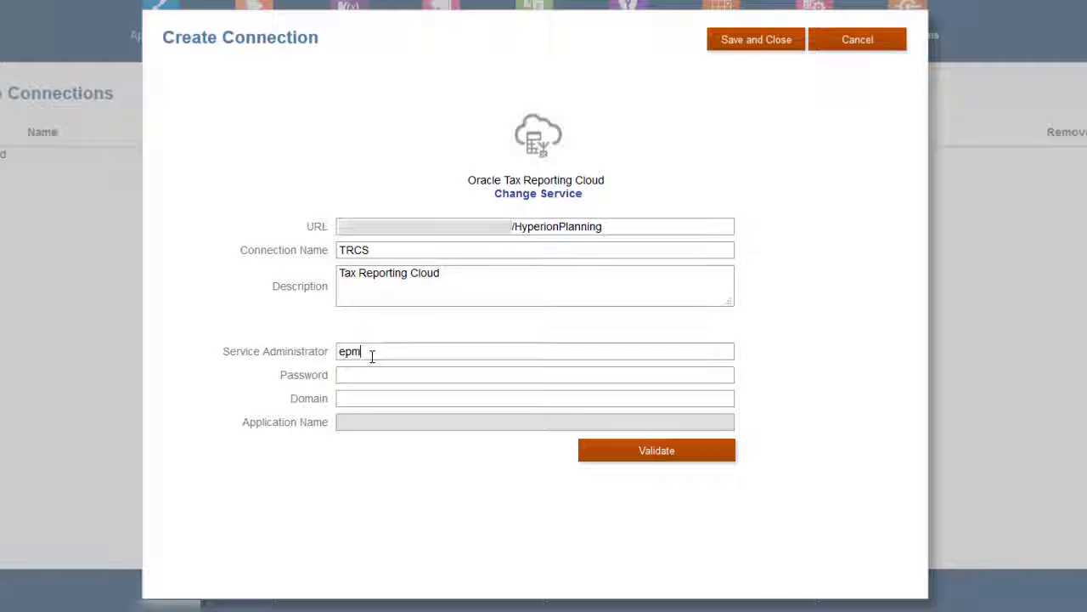
text(_default_cloud_admin)
click(369, 375)
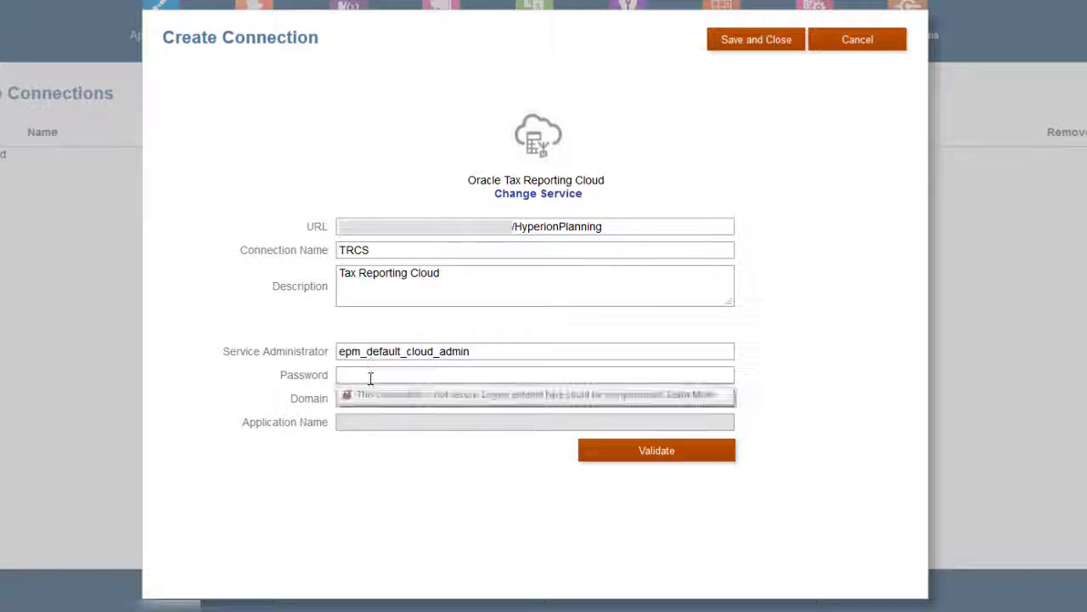
text(********)
key(Return)
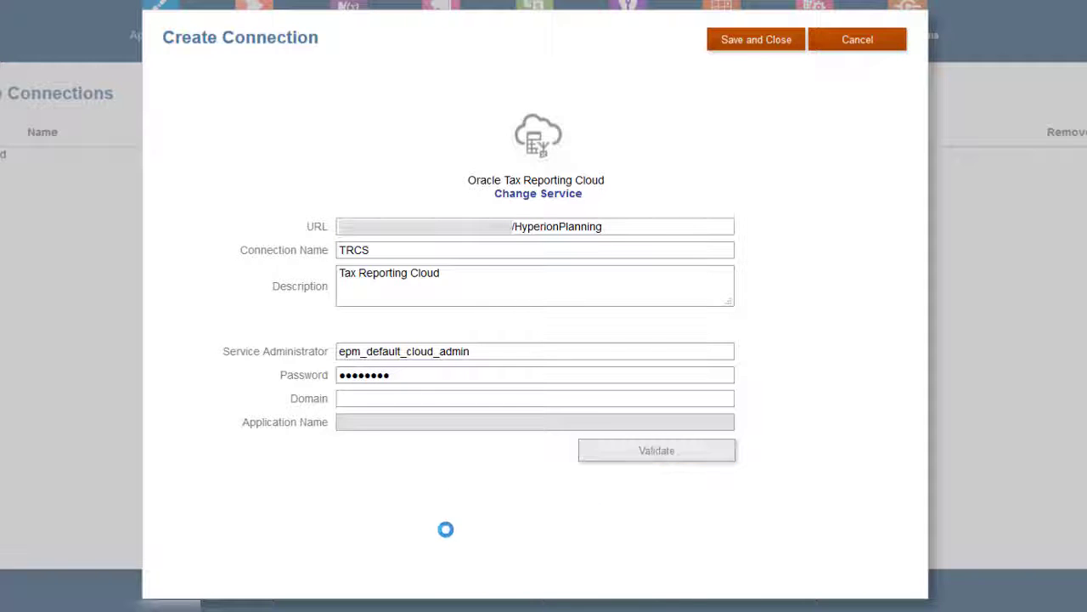
click(573, 146)
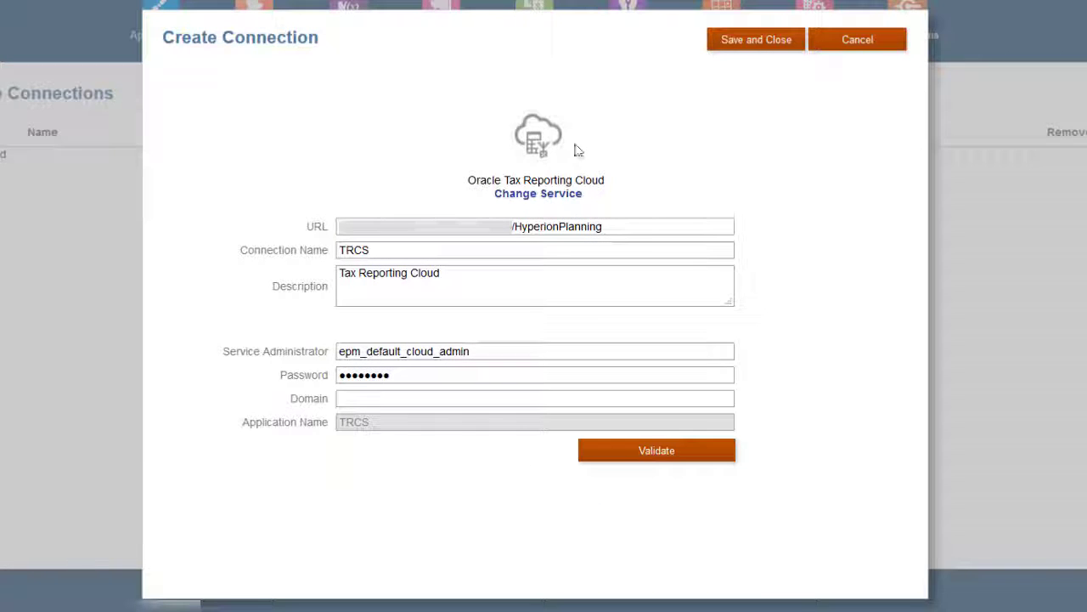
click(752, 42)
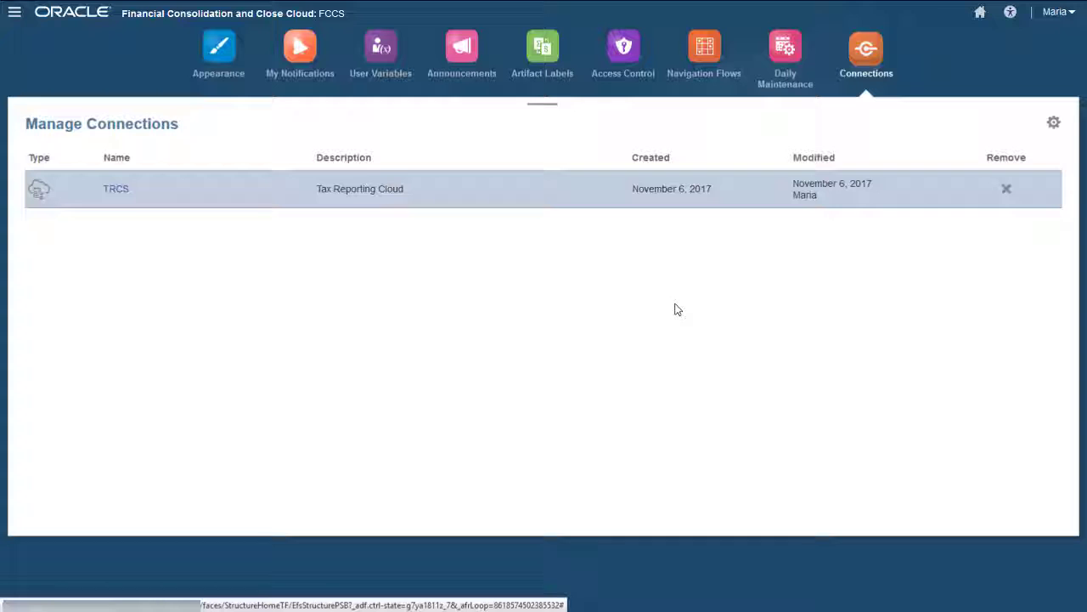
Step: In Navigation Flows, select Default and create a new flow named 'Managers'
click(980, 12)
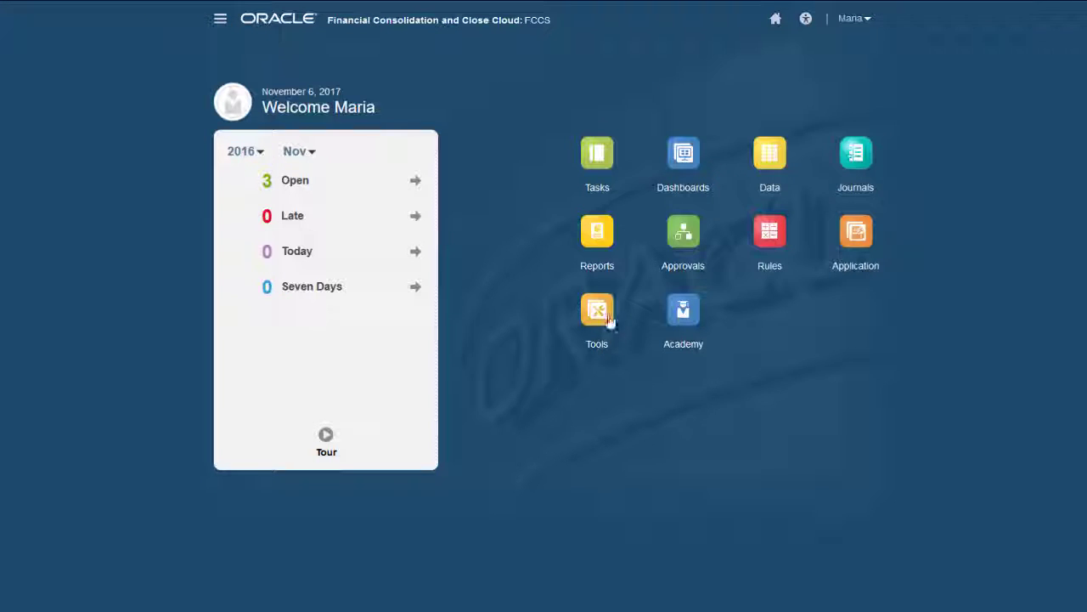
click(608, 319)
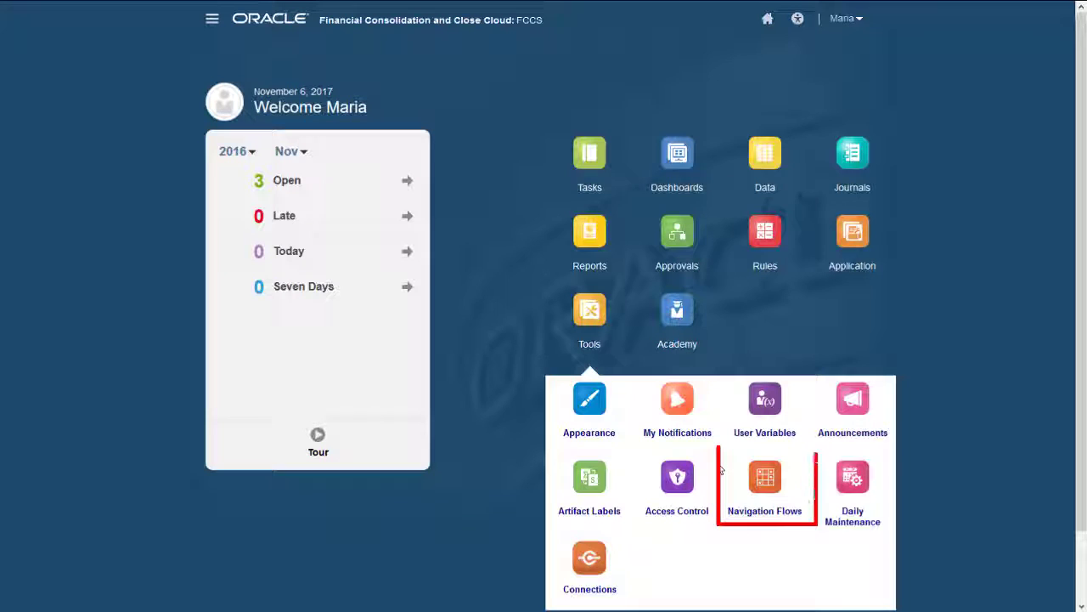
click(765, 477)
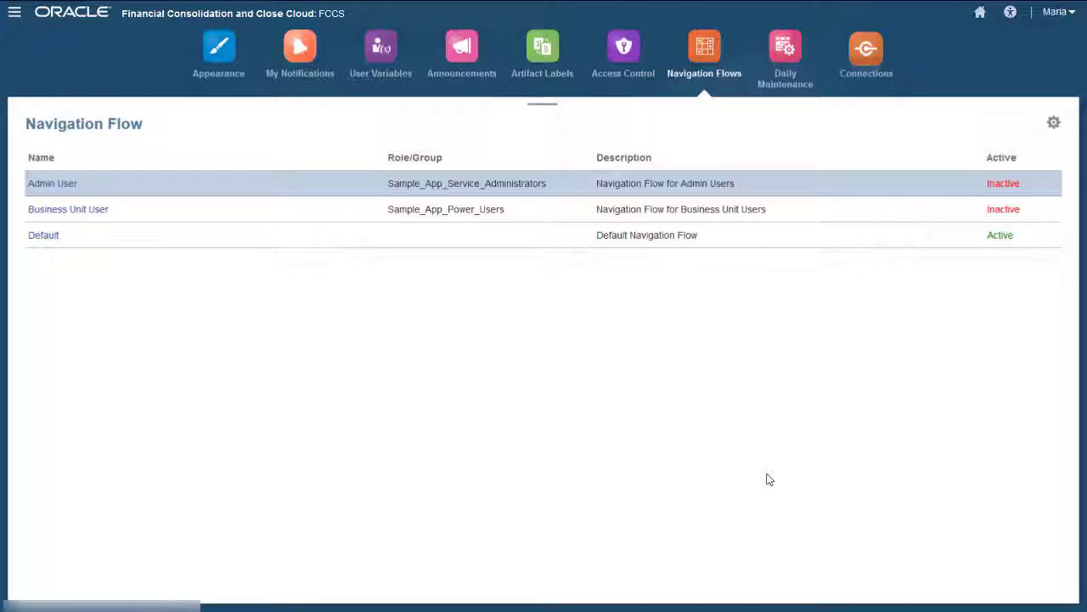
click(365, 239)
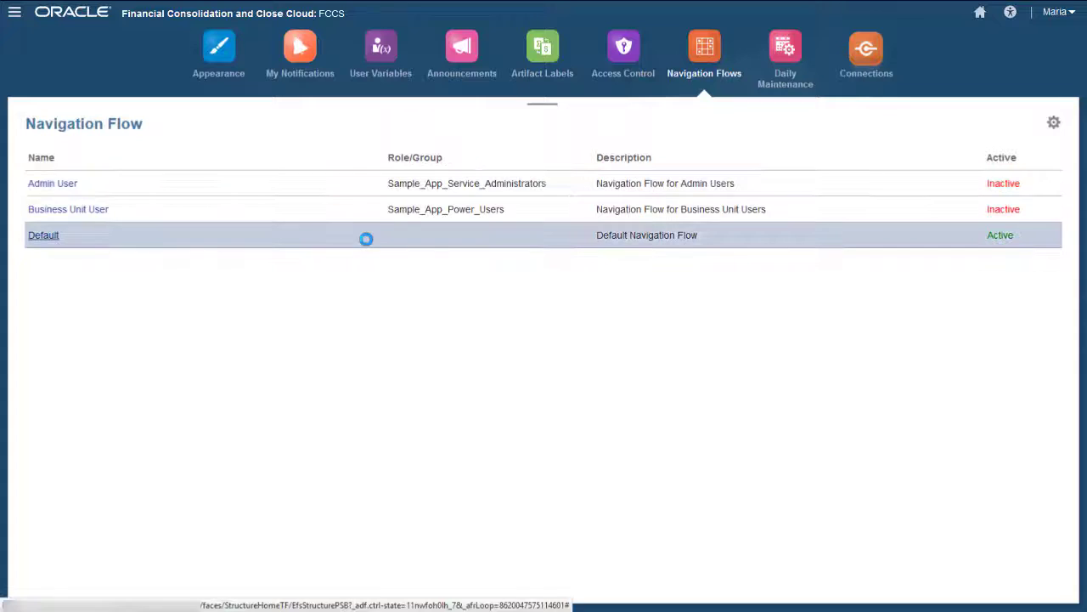
click(1053, 122)
click(1028, 146)
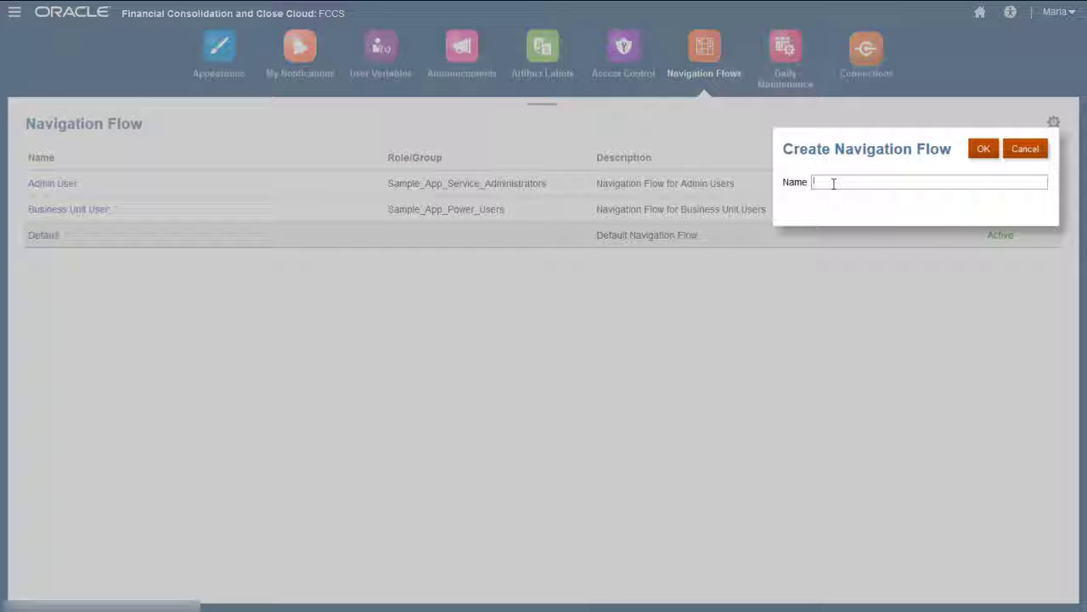
text(Managers)
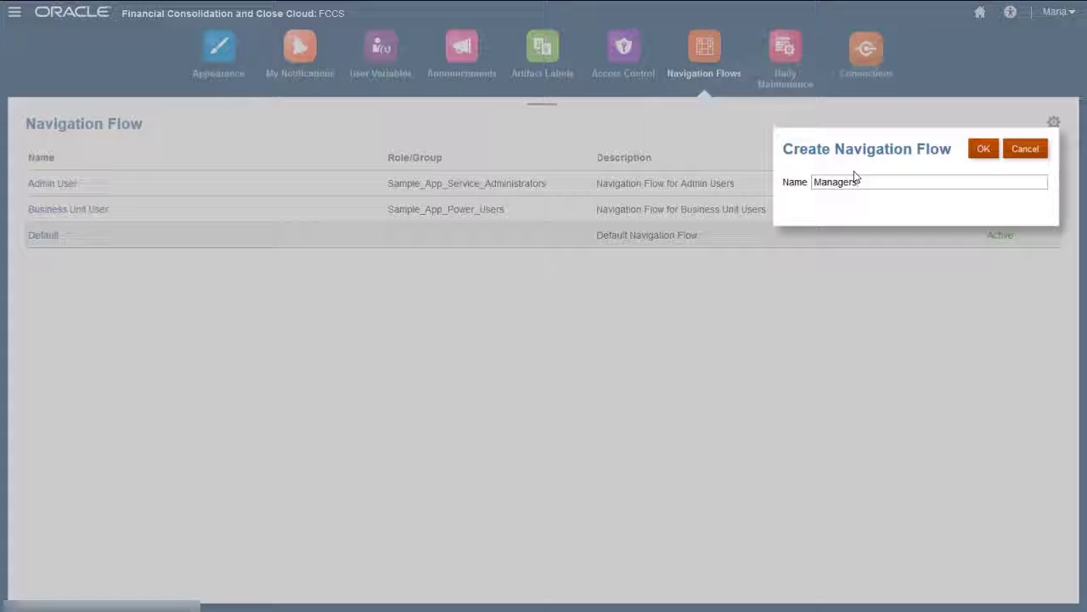
click(982, 149)
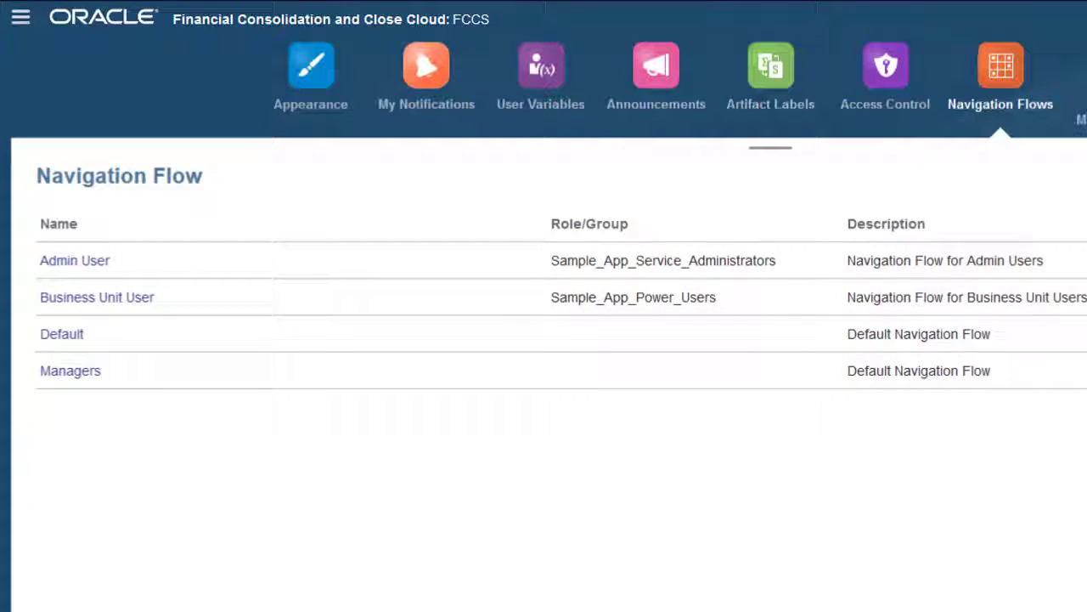
Step: Open the Managers flow and assign it to the Sample_App_Power_Users group
click(88, 376)
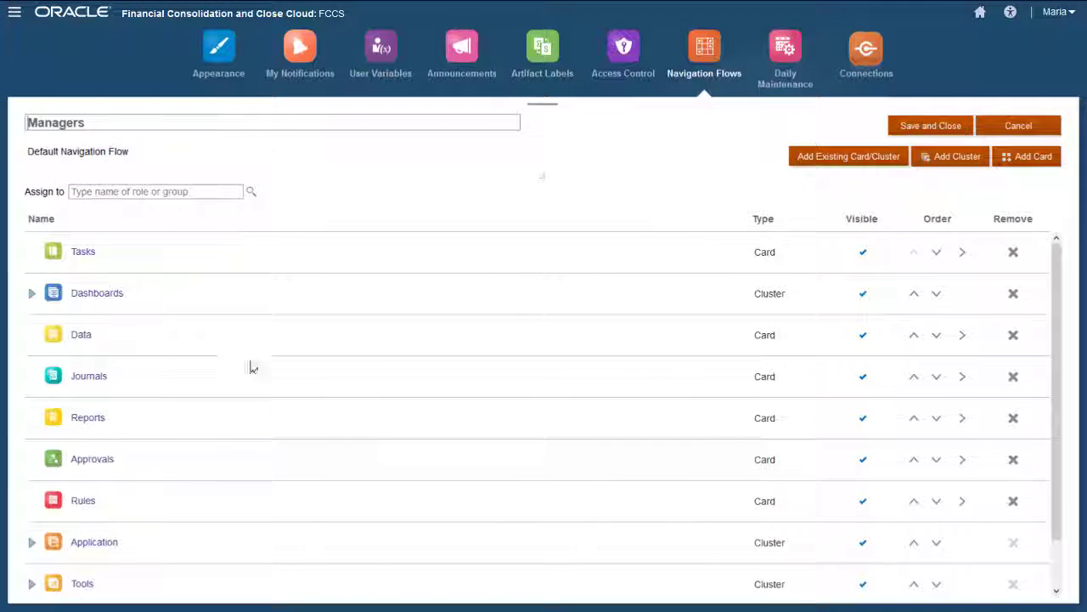
click(252, 192)
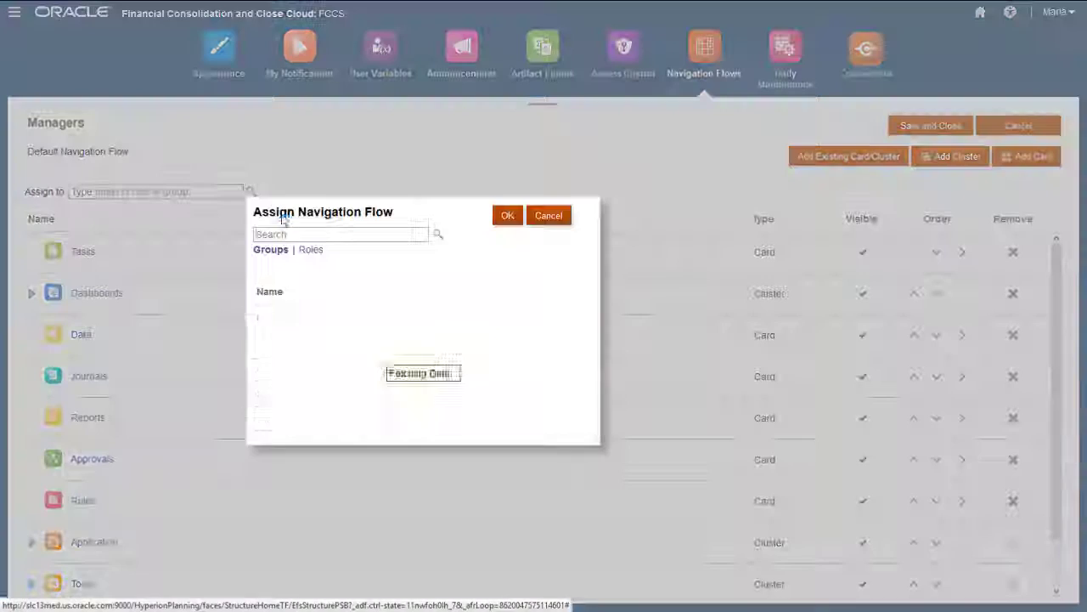
drag(588, 343, 586, 376)
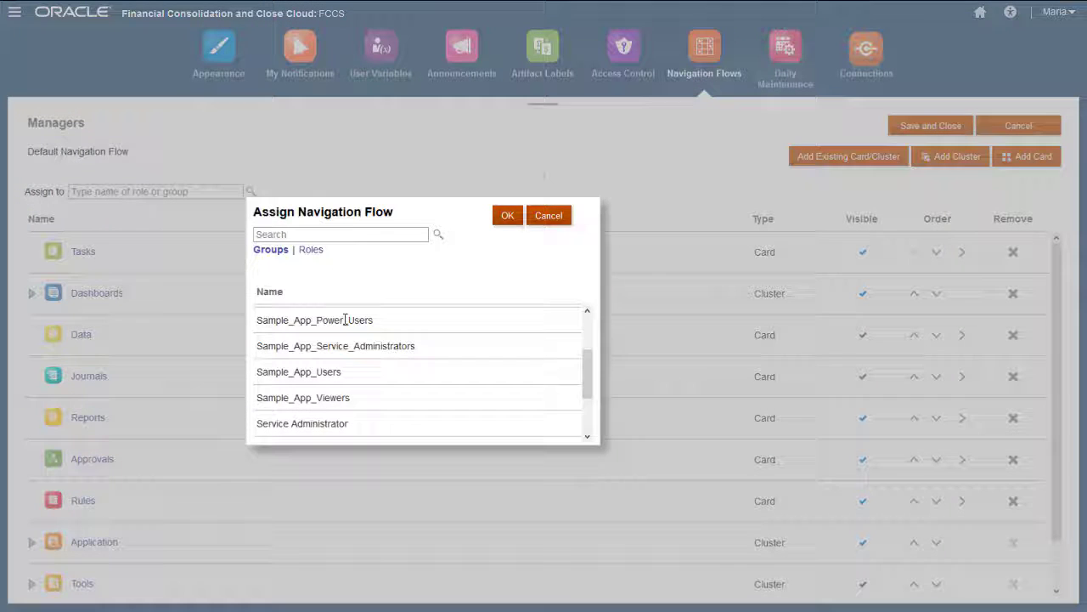
click(336, 320)
click(507, 216)
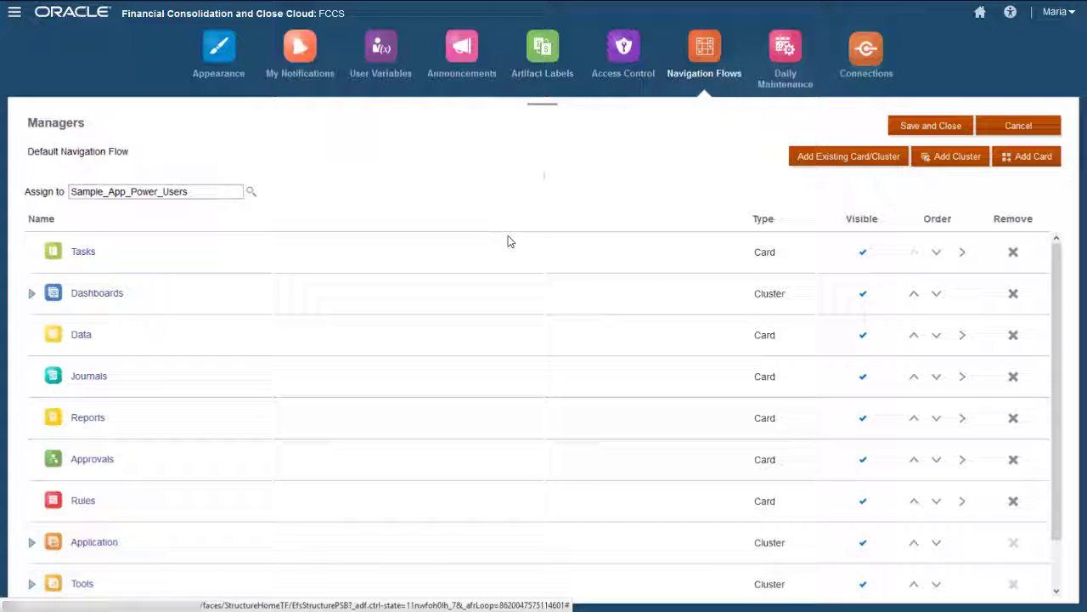
Step: Set the Rules card's Visible option to No and save the card
click(133, 510)
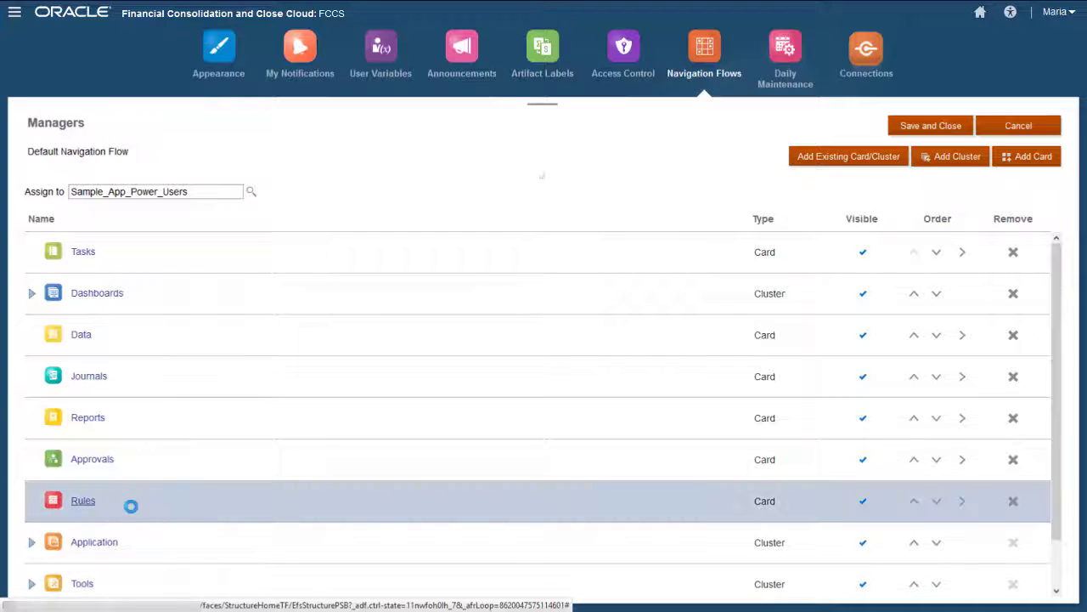
click(82, 502)
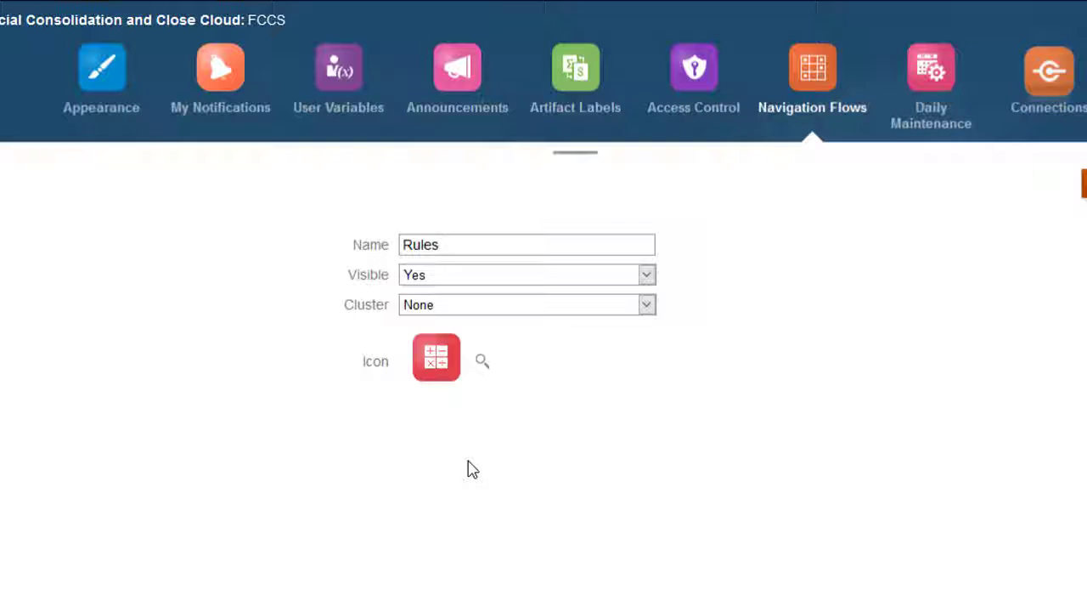
click(649, 275)
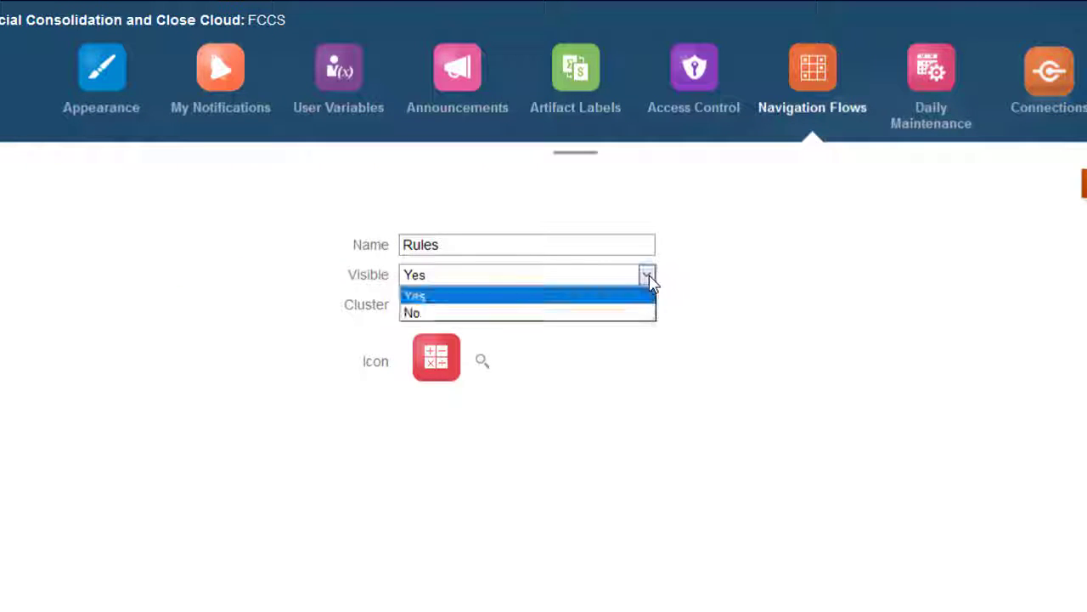
click(573, 316)
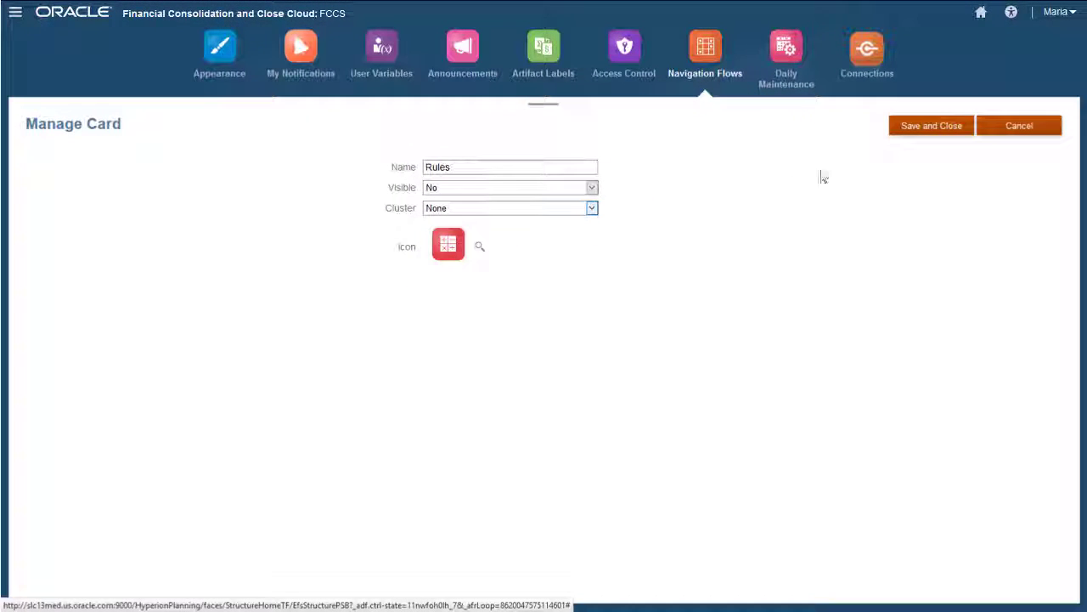
click(1082, 180)
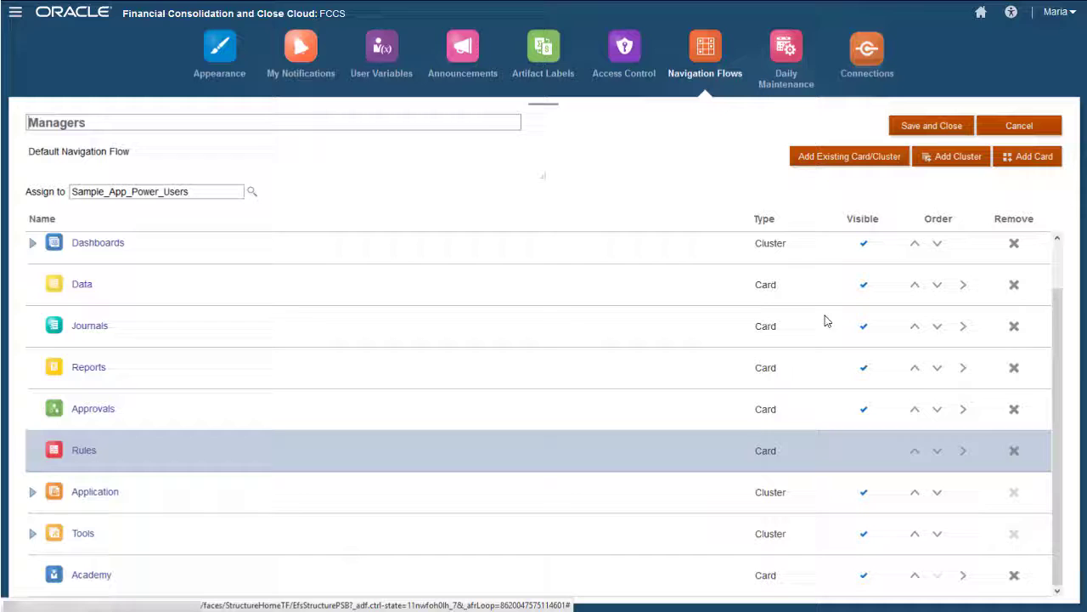
Step: Move the Dashboards cluster above Tasks to the top of the flow
scroll(1053, 347, up, 2)
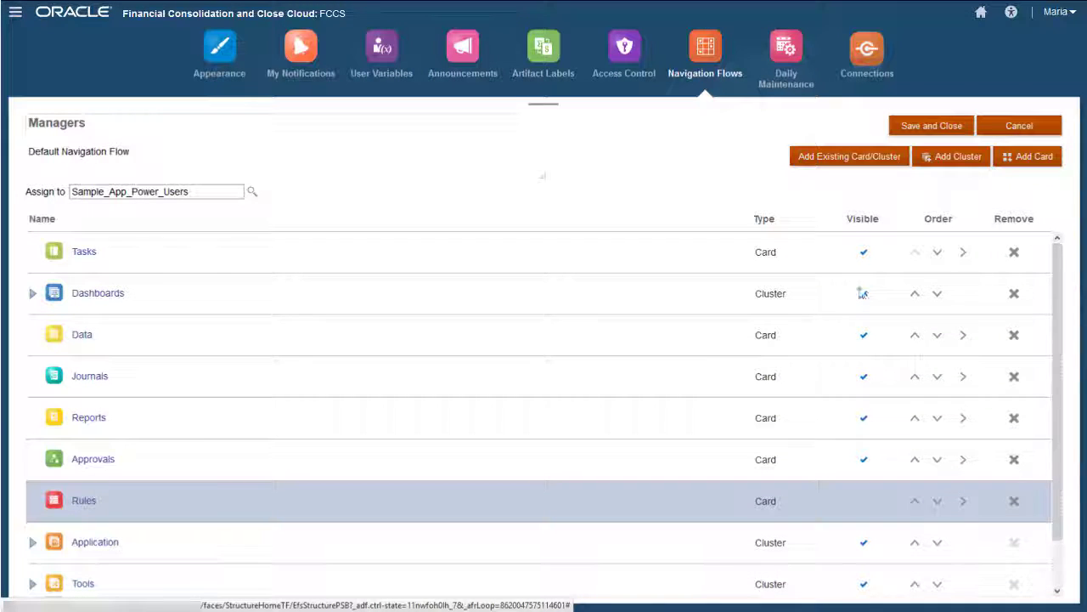
click(650, 306)
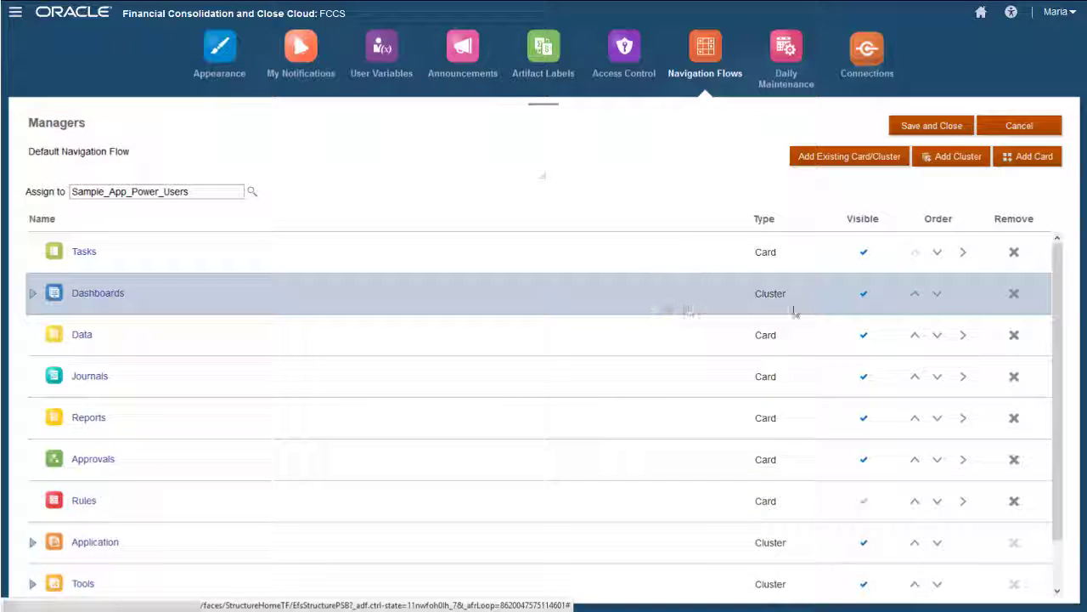
click(915, 295)
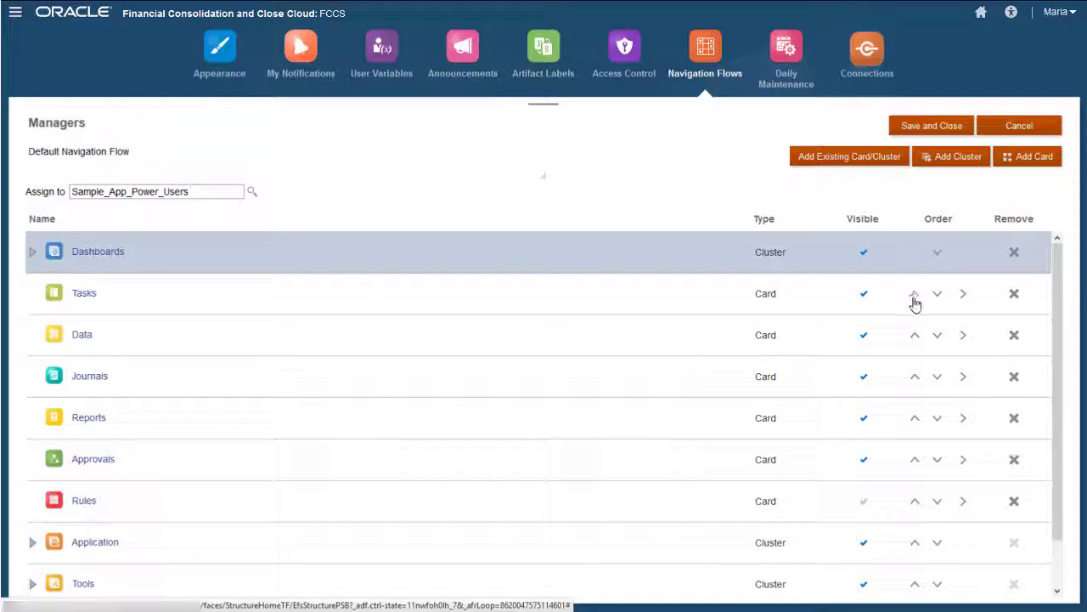
Step: Add a cluster named 'Forms' with the purple icon and save it to the flow
click(953, 161)
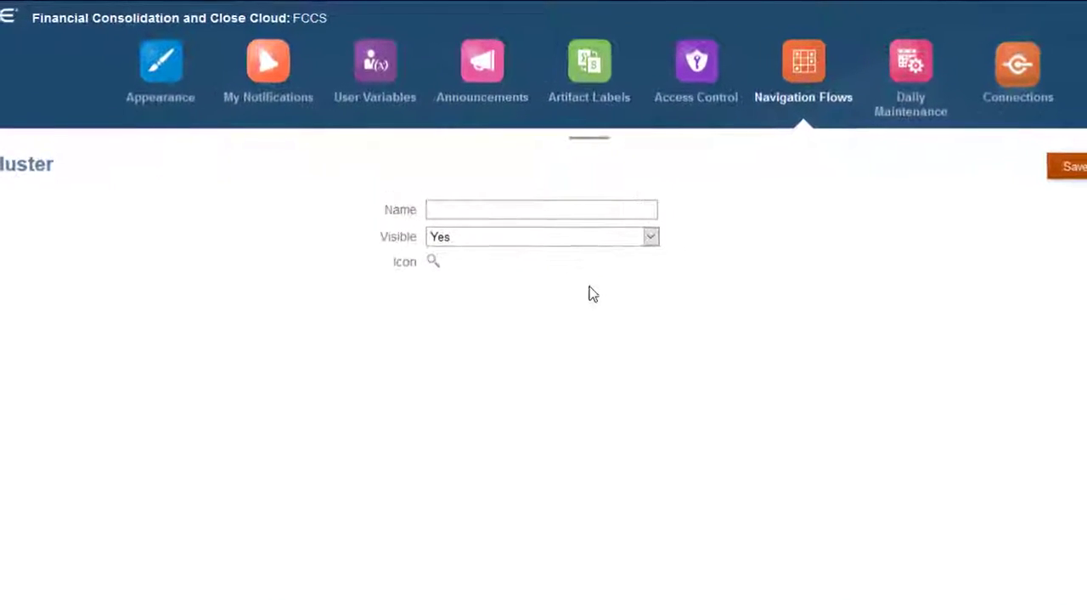
click(466, 210)
text(Forms)
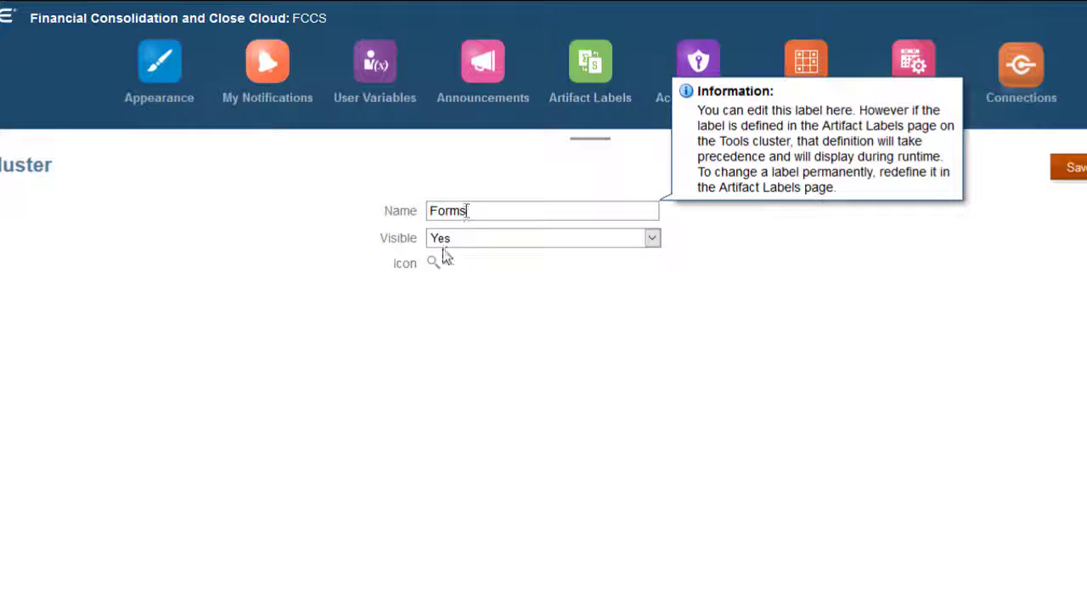
click(434, 264)
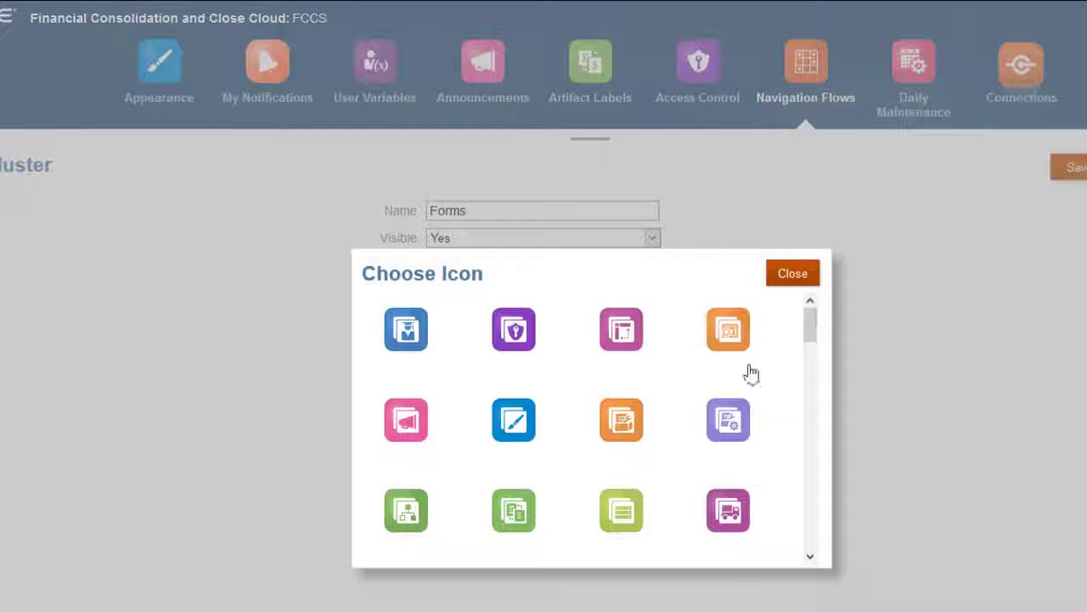
drag(812, 330, 821, 478)
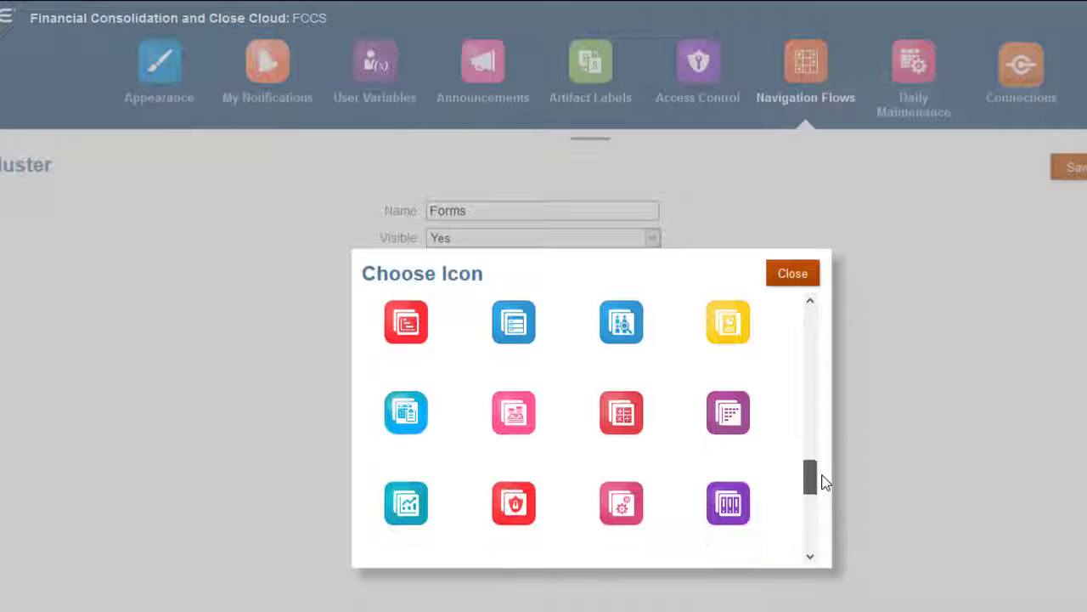
click(728, 417)
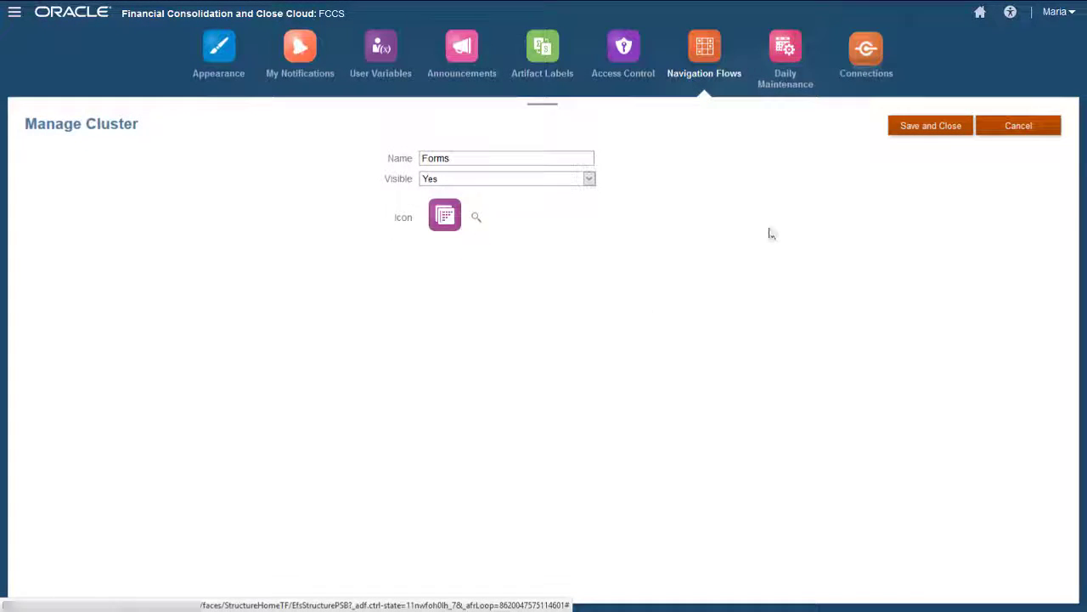
click(955, 130)
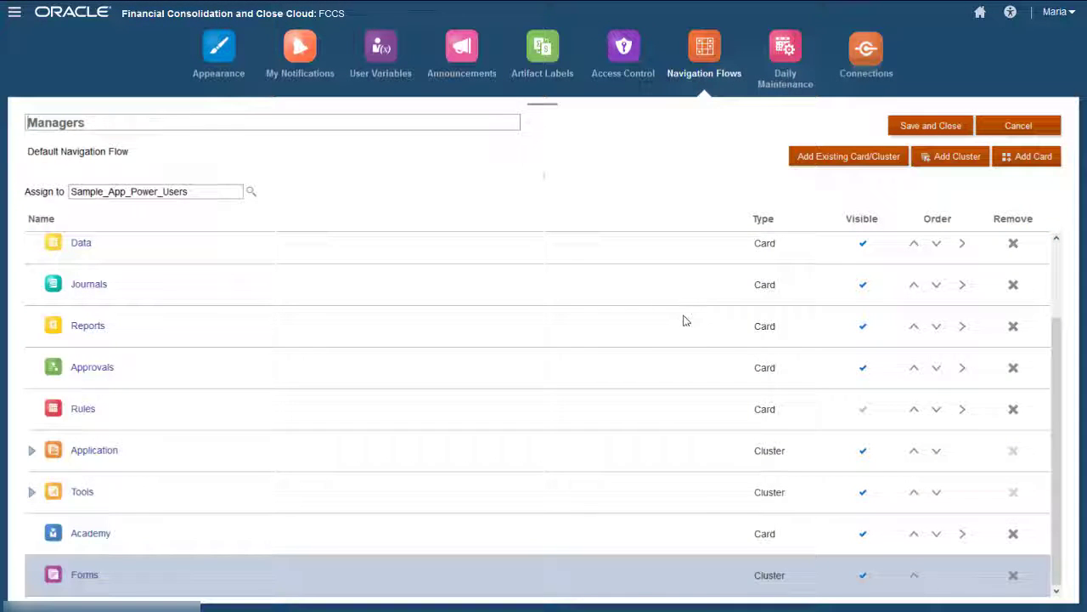
Step: Add a new card named 'Cash Flow' with the light-green icon
click(1029, 160)
click(507, 169)
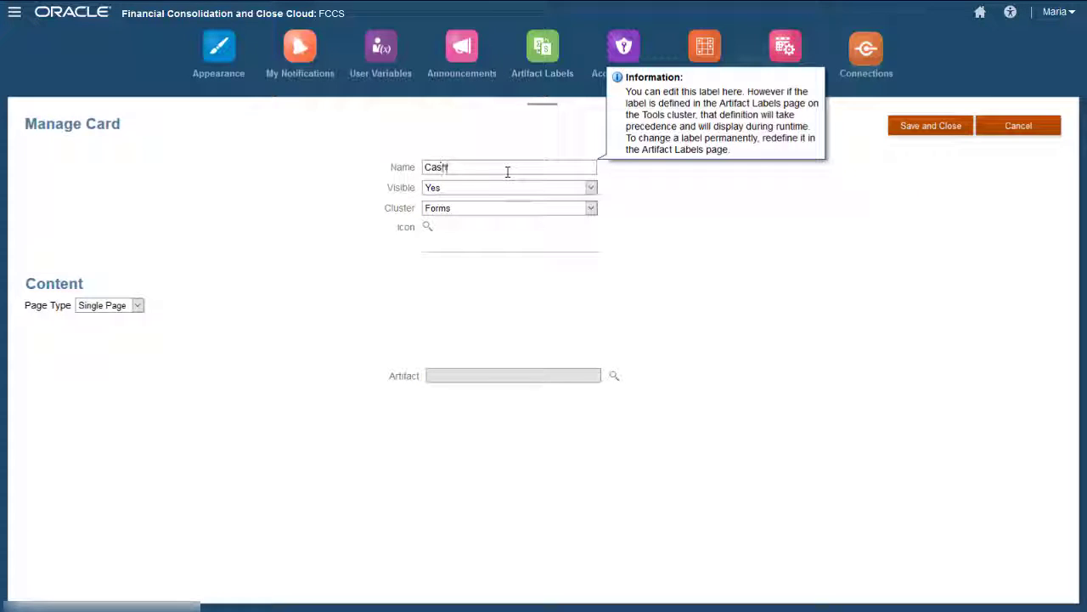
click(428, 227)
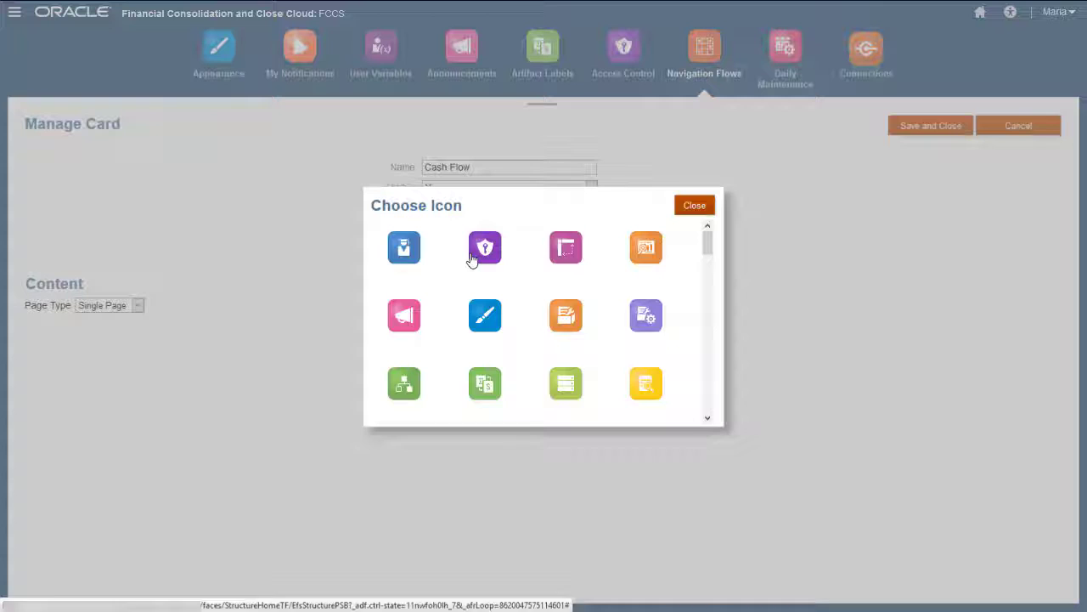
drag(710, 244, 710, 257)
click(566, 293)
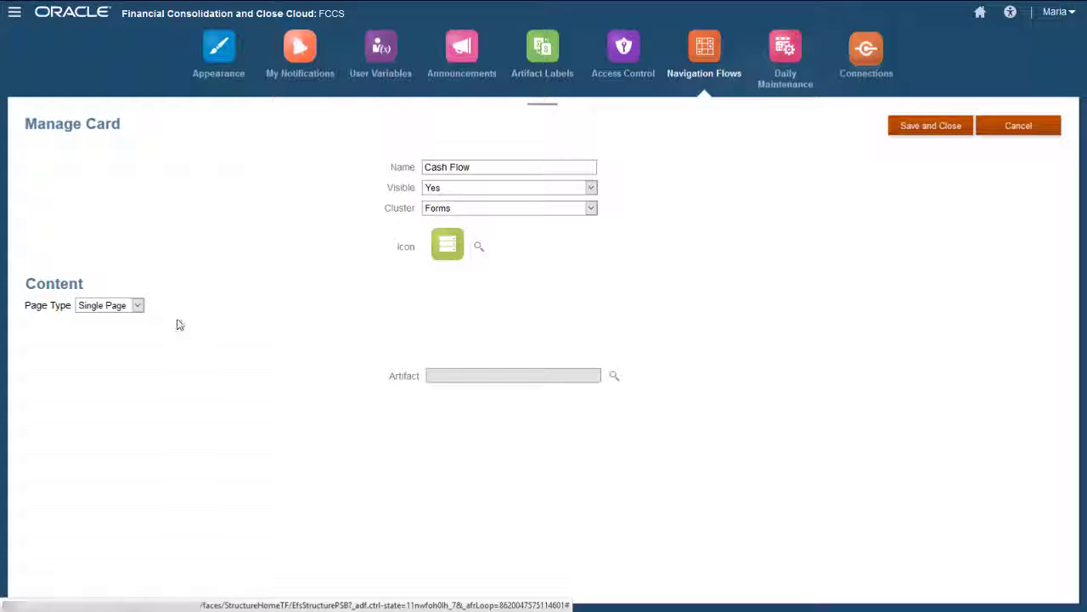
Step: Set the Cash Flow card's Page Type to Tabular Page with Vertical orientation
click(137, 308)
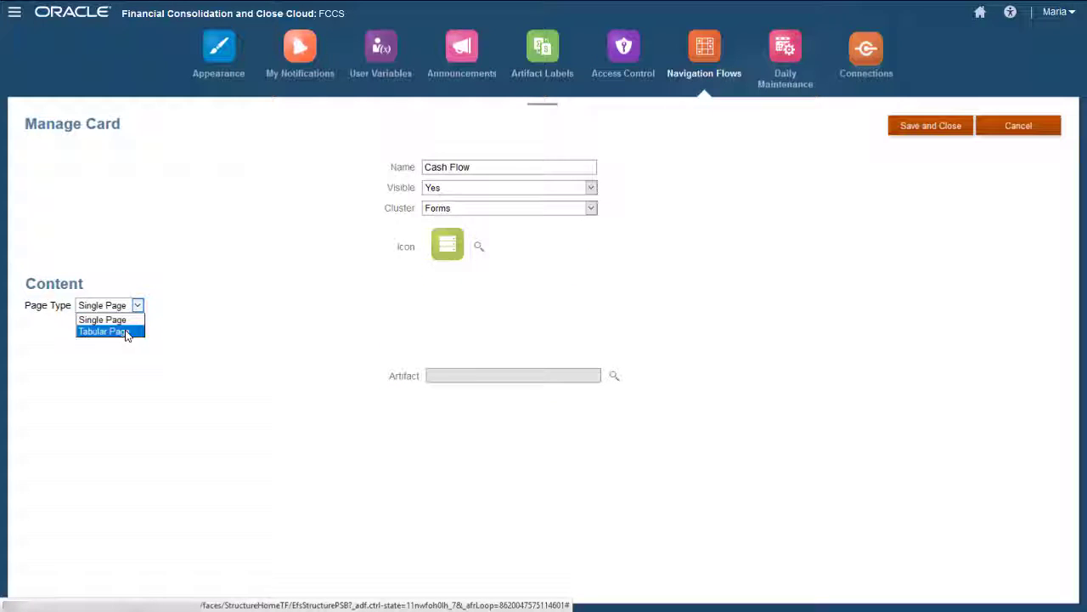
click(121, 331)
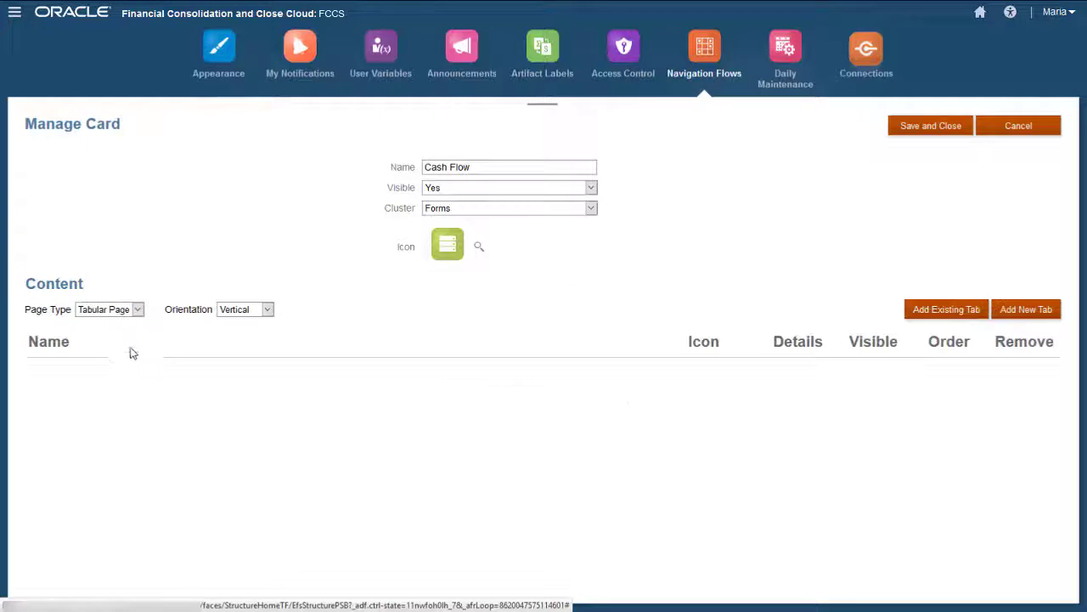
click(268, 311)
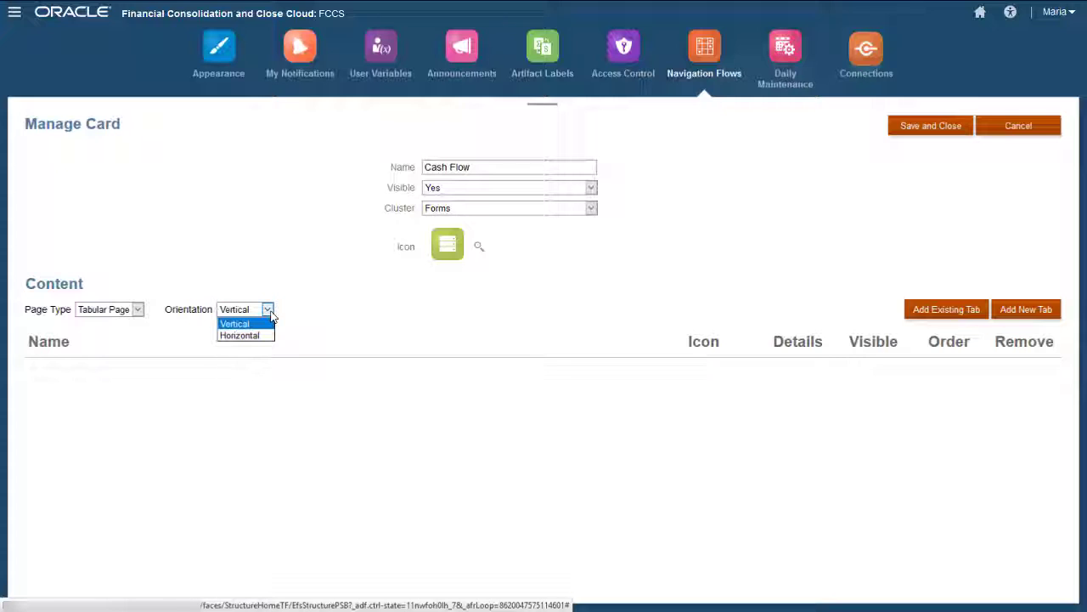
click(269, 311)
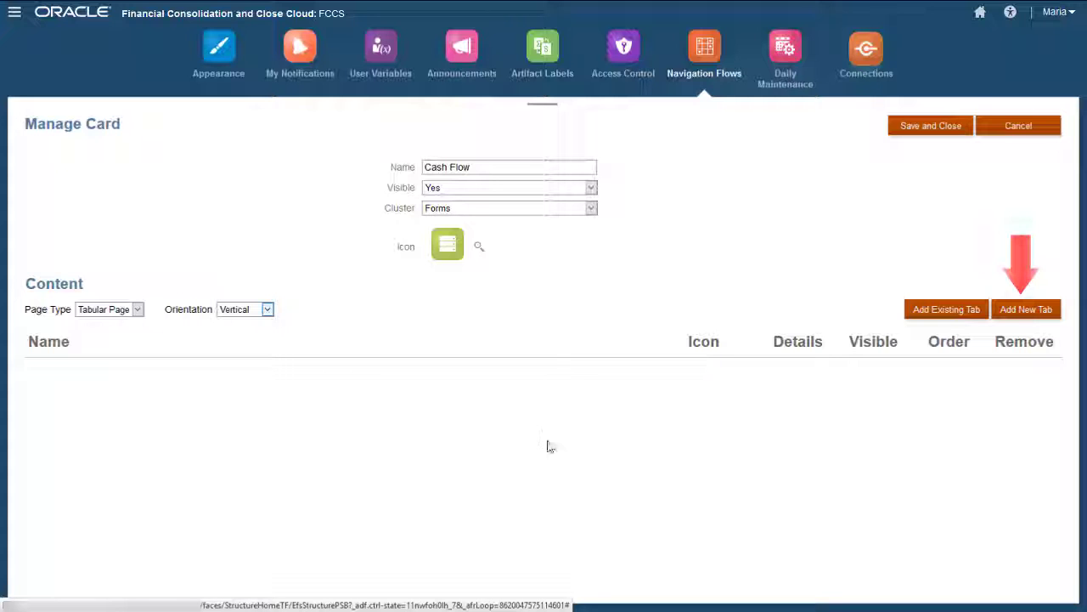
Step: Add a 'Cash Flow - Monthly' tab with the stack icon showing Monthly Cash Flow By Entity
click(1028, 313)
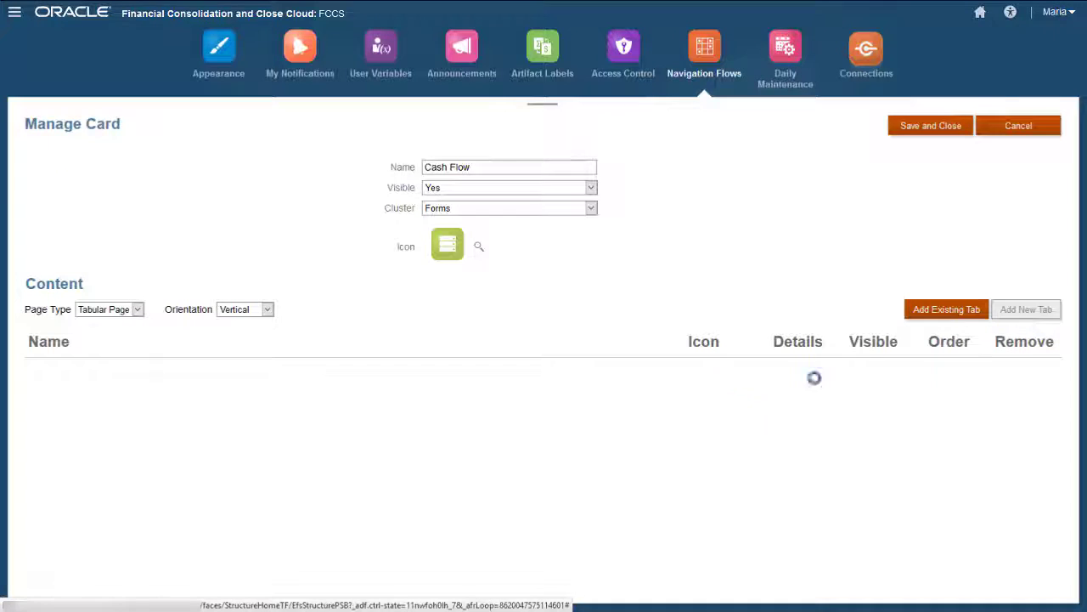
click(510, 102)
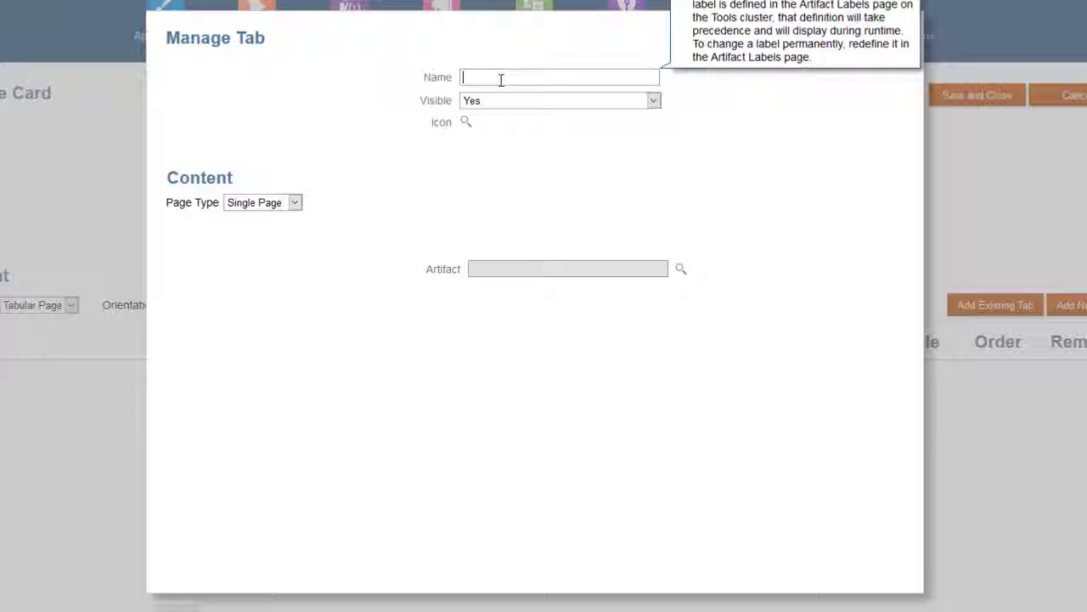
text(Cash Flow - Monthly)
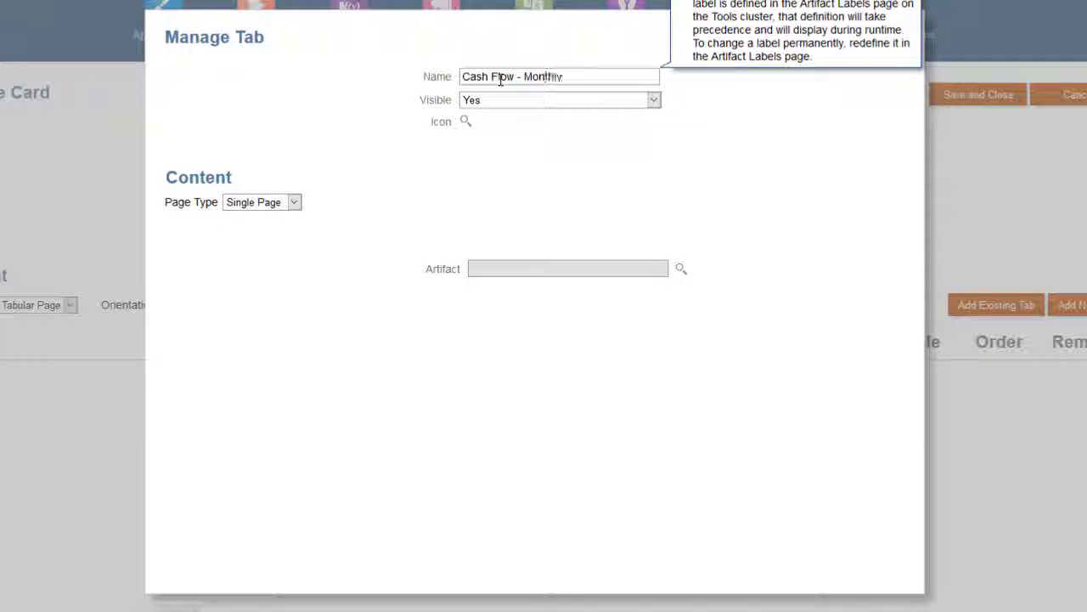
click(465, 122)
drag(726, 262, 727, 273)
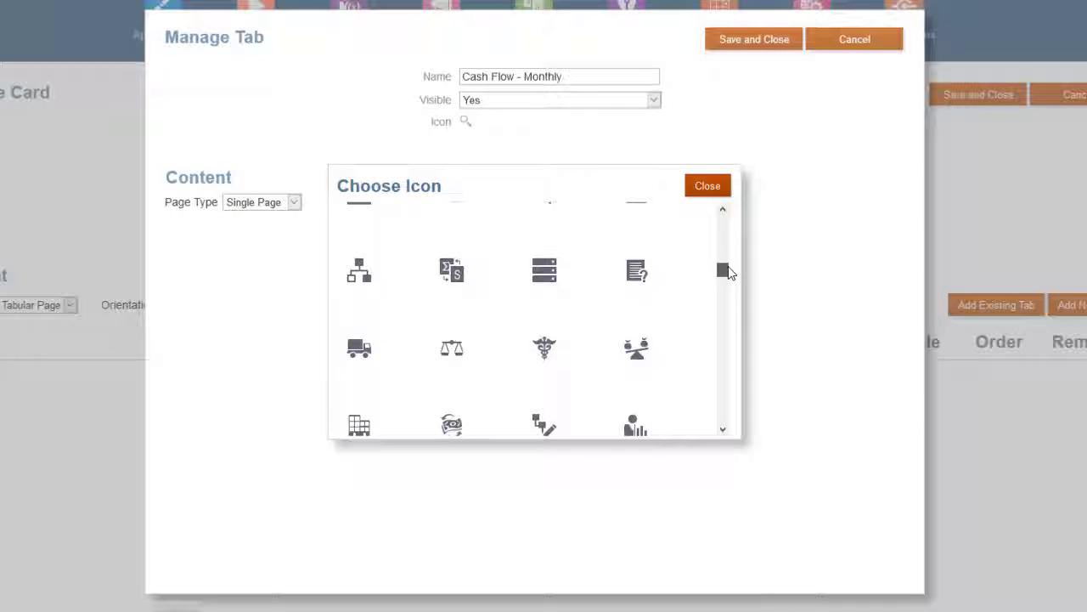
click(544, 278)
click(679, 269)
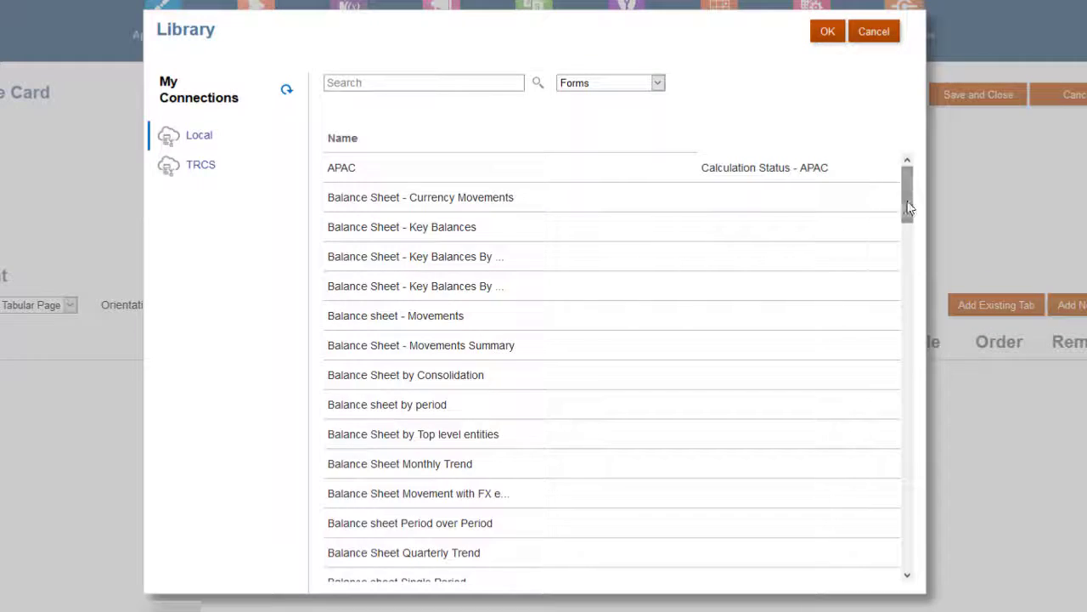
drag(908, 195, 912, 468)
click(502, 473)
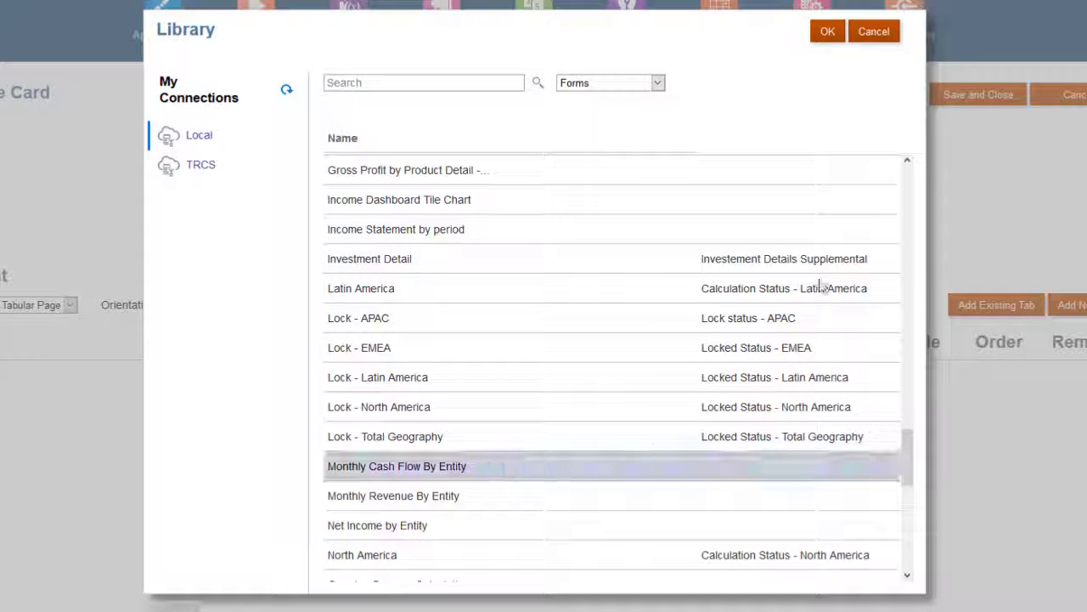
click(825, 31)
click(753, 39)
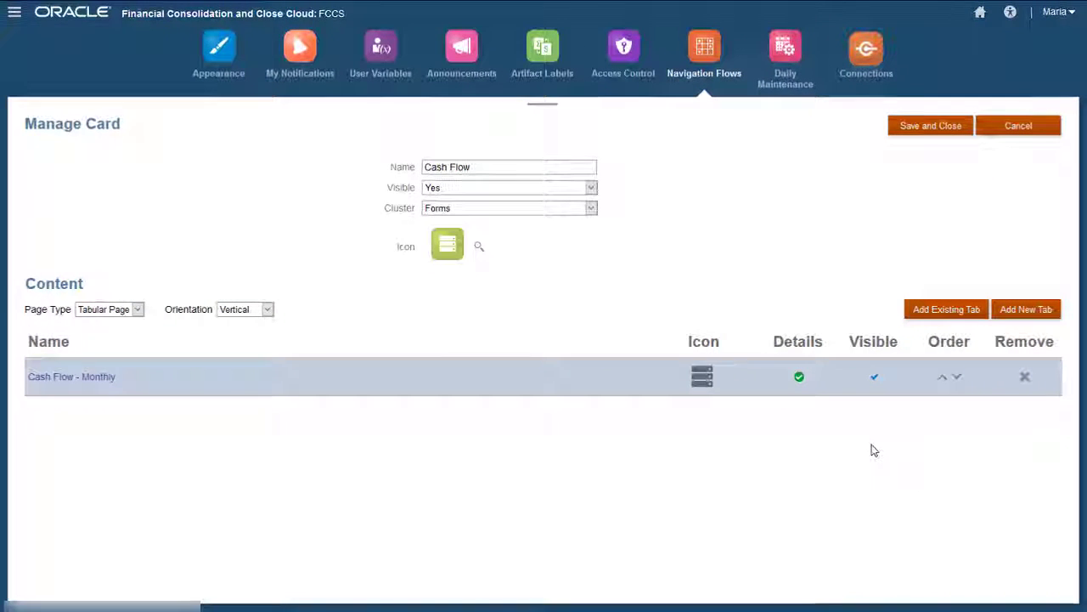
Step: Add a 'Cash Flow - Quarterly' tab showing Quarterly Cash Flow By Entity, then save the card
click(1020, 312)
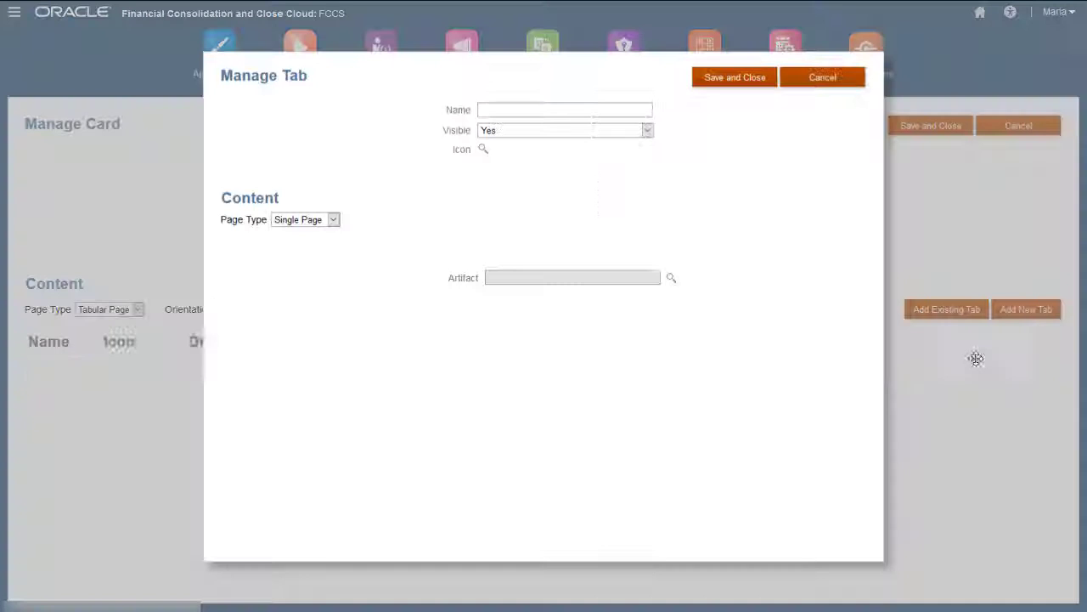
click(495, 109)
text(Cash Fl)
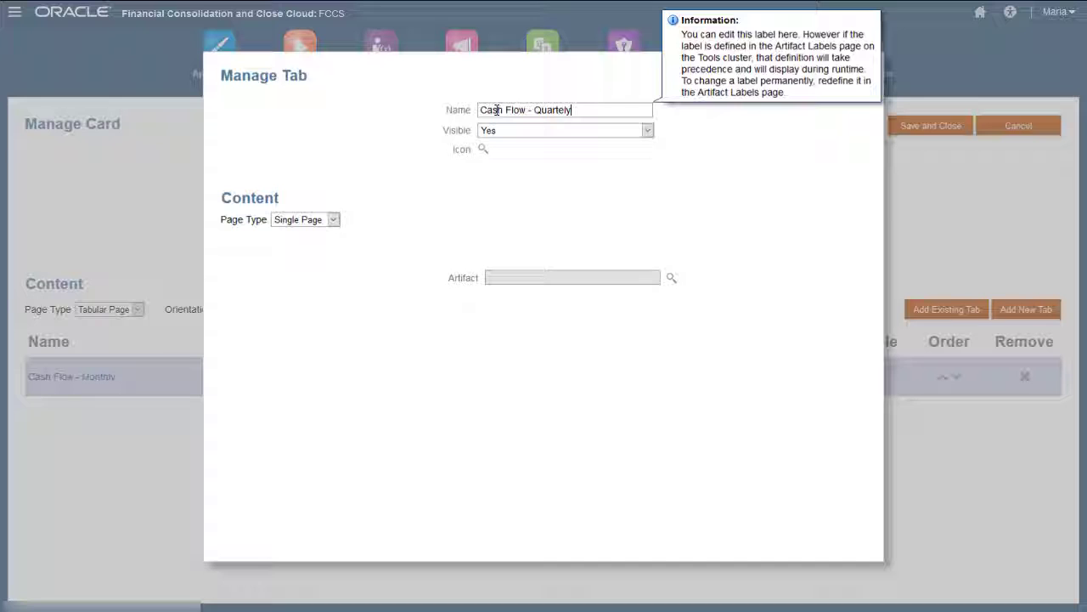
text(ow - Quarterly)
click(482, 150)
scroll(476, 308, down, 2)
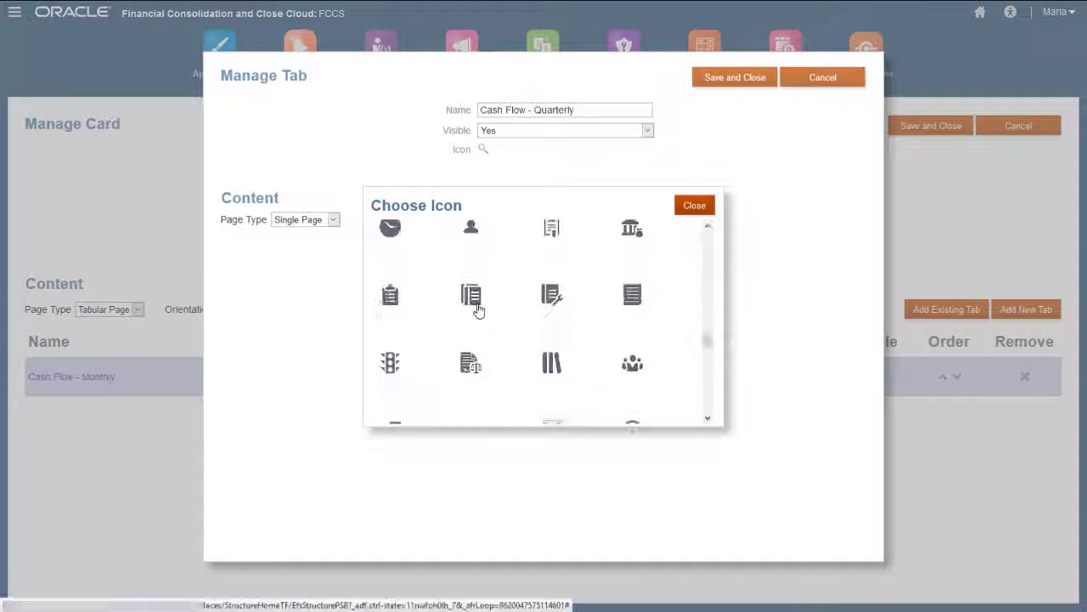
click(477, 309)
click(671, 277)
scroll(614, 332, down, 5)
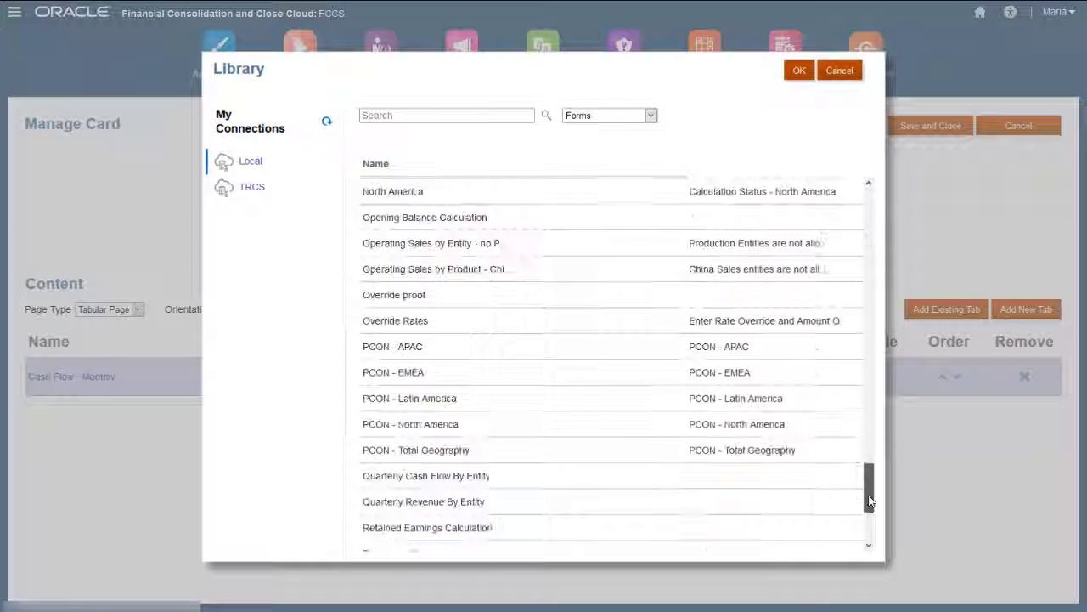
double_click(480, 478)
click(738, 77)
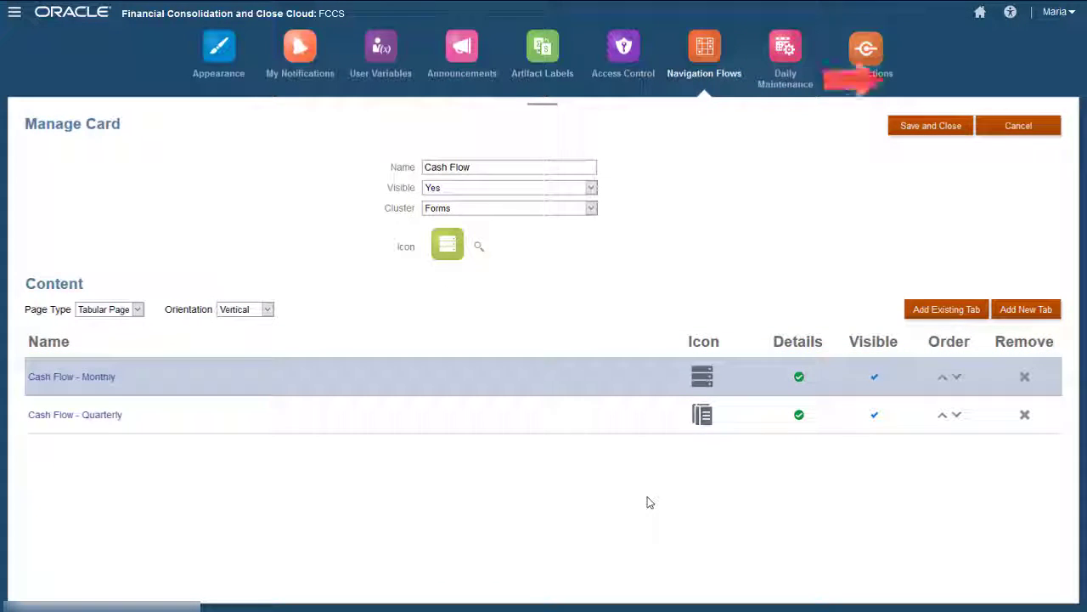
click(932, 125)
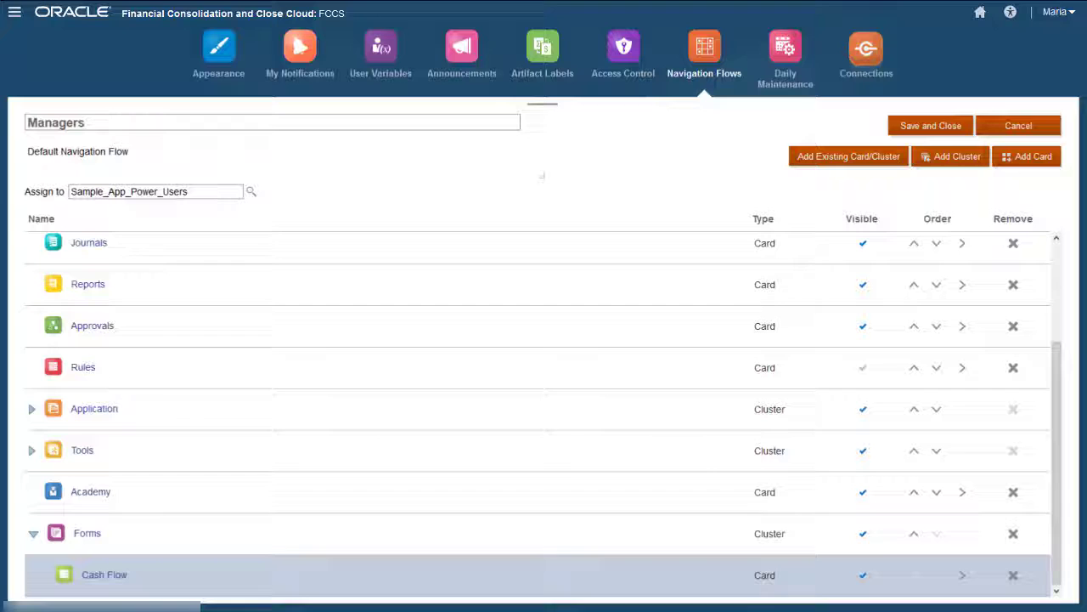
Step: Add a new card named 'Tax Provision' with the green server icon
click(1028, 161)
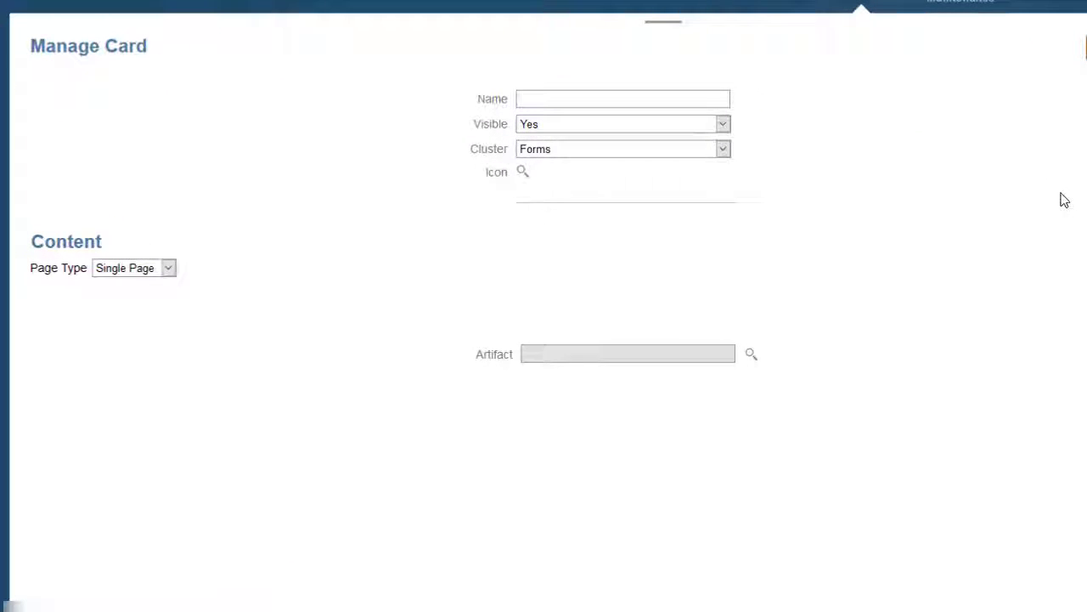
click(552, 102)
text(Tax )
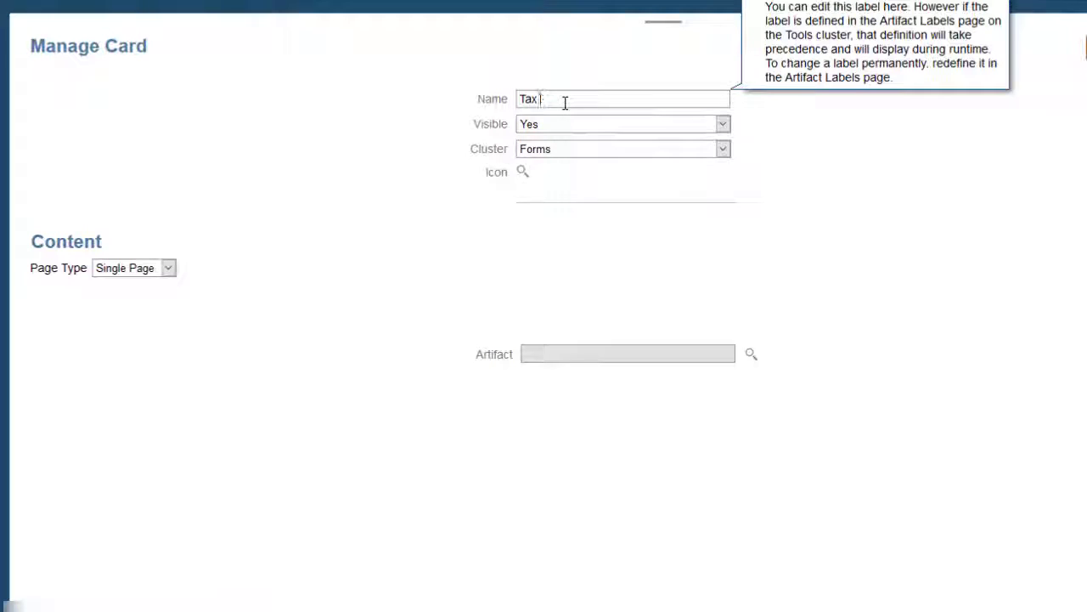
text(Provision)
click(524, 172)
drag(865, 182, 867, 204)
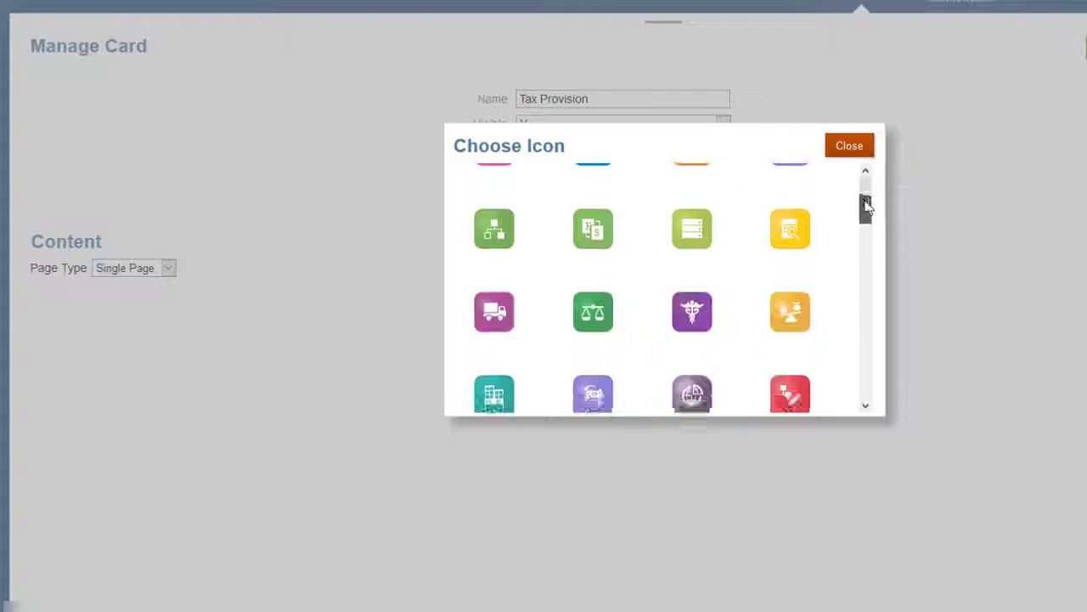
click(706, 211)
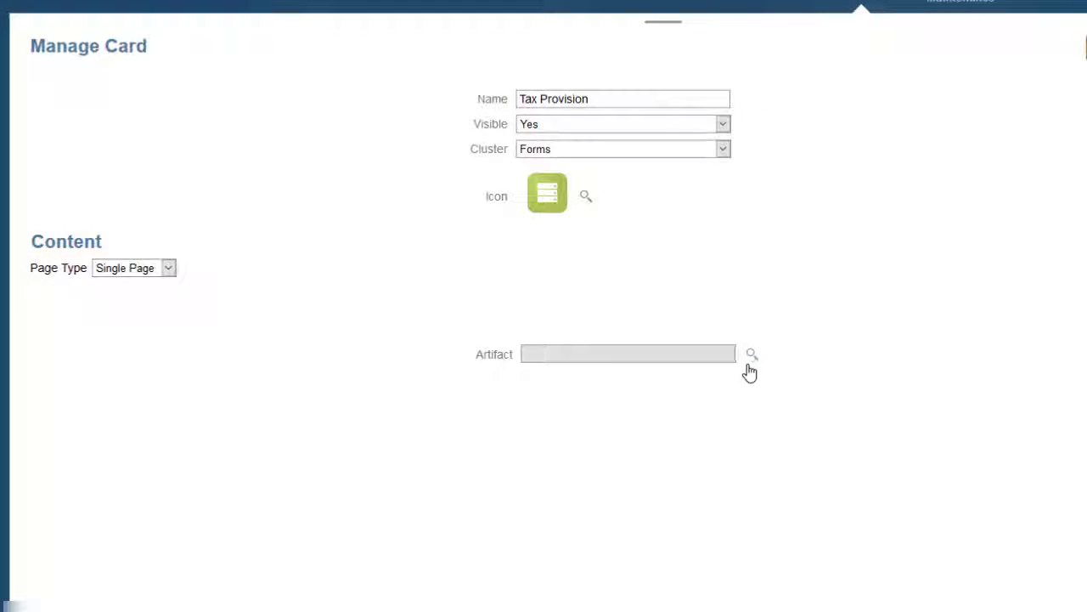
Step: Link the card to the TRCS connection's Current Provision form and save it
click(753, 360)
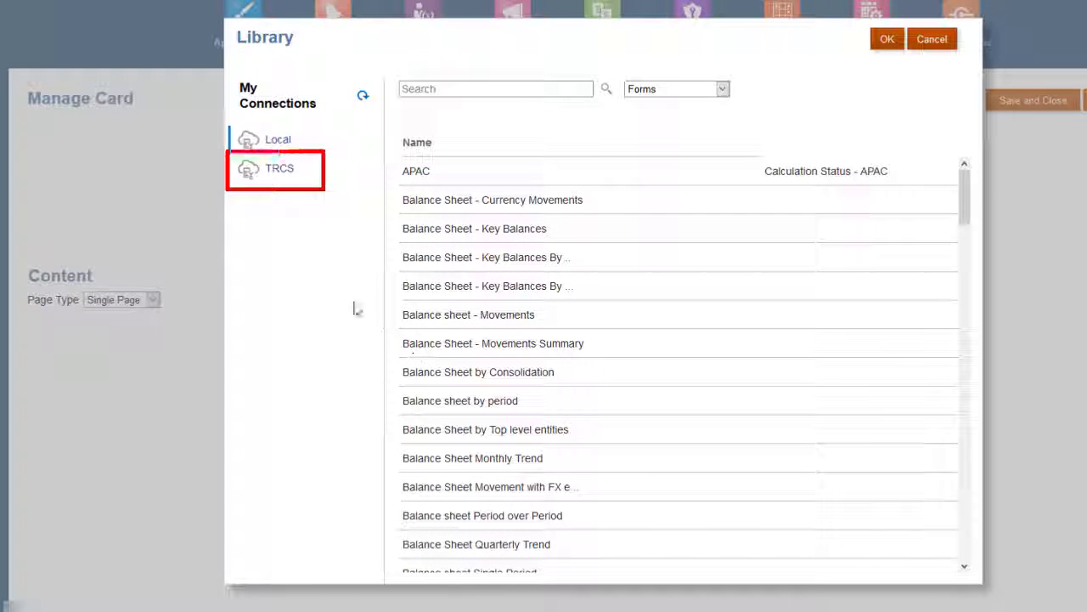
click(282, 177)
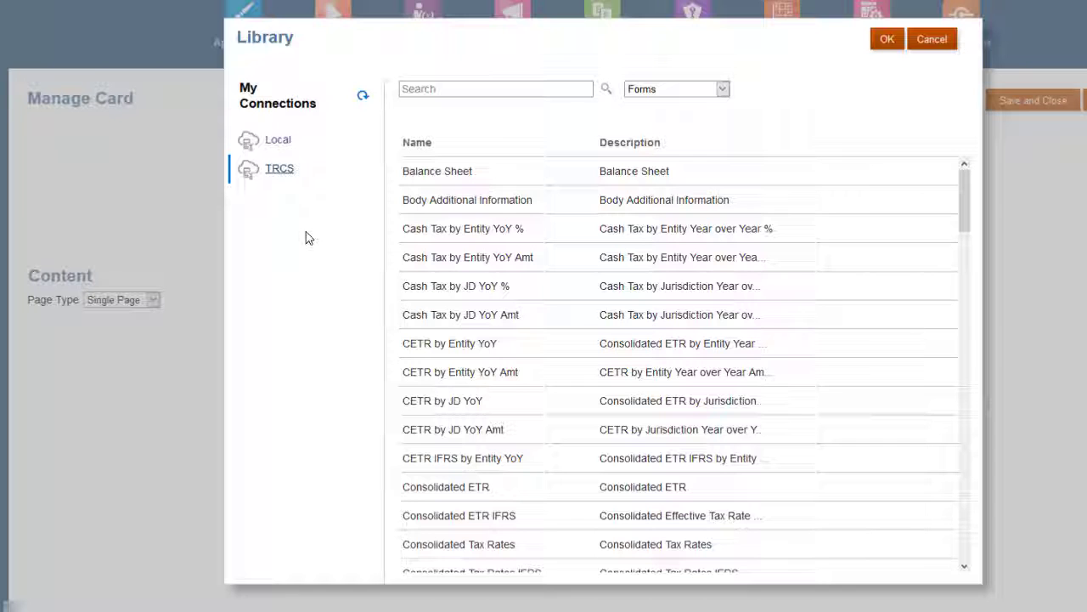
drag(964, 201, 963, 255)
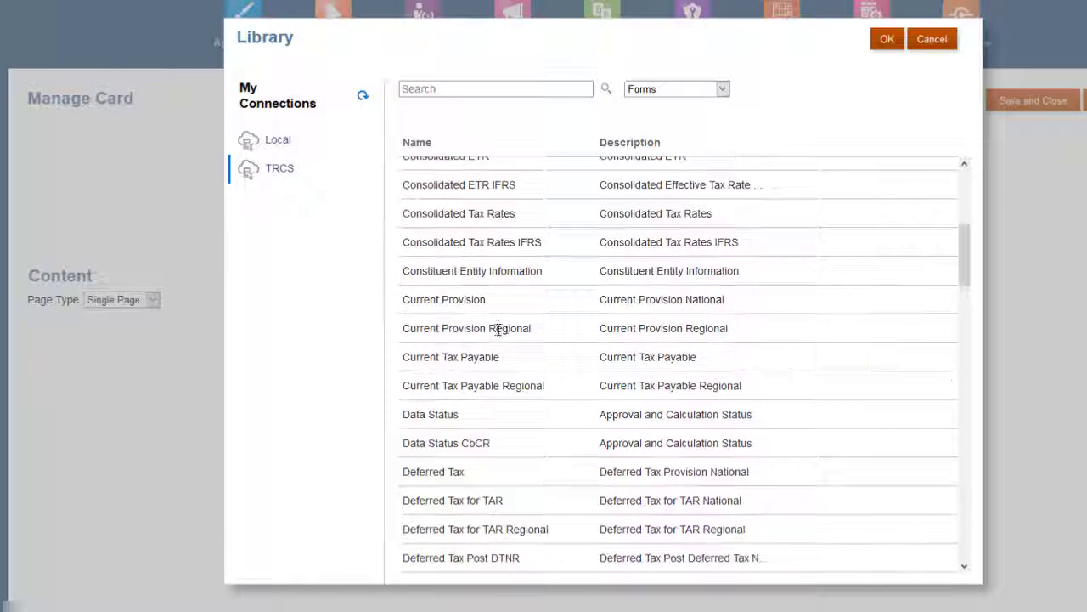
click(474, 300)
click(887, 39)
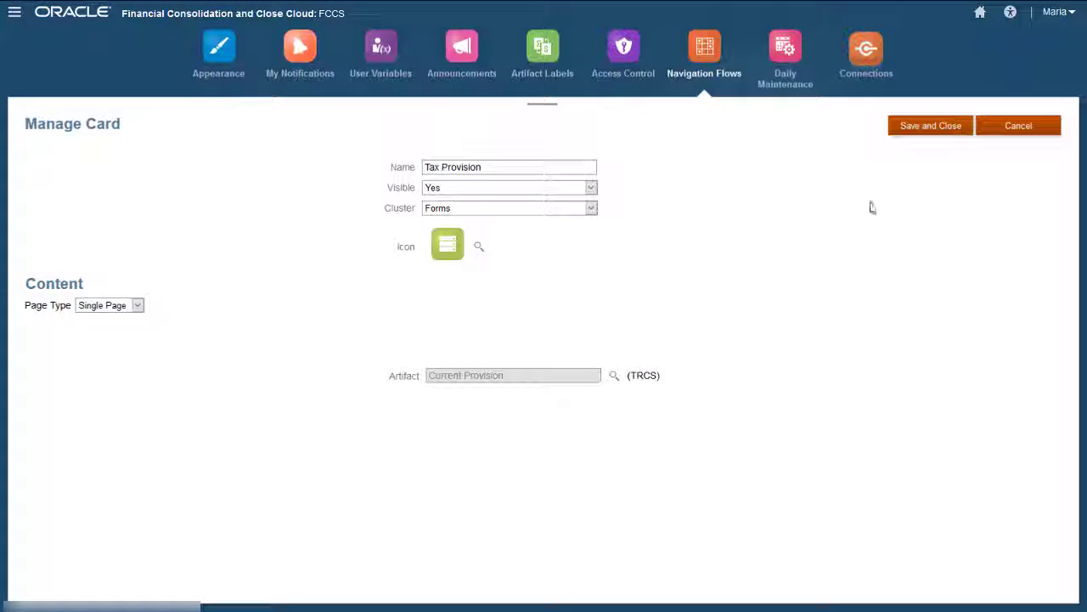
click(929, 128)
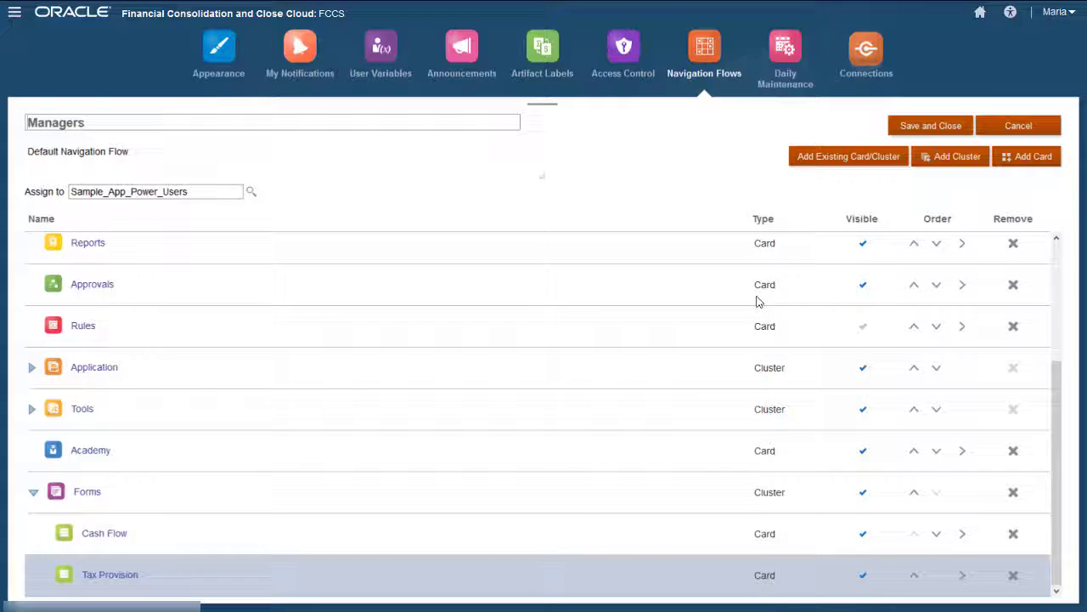
Step: Save the Managers flow and switch its status from Inactive to Active
click(926, 128)
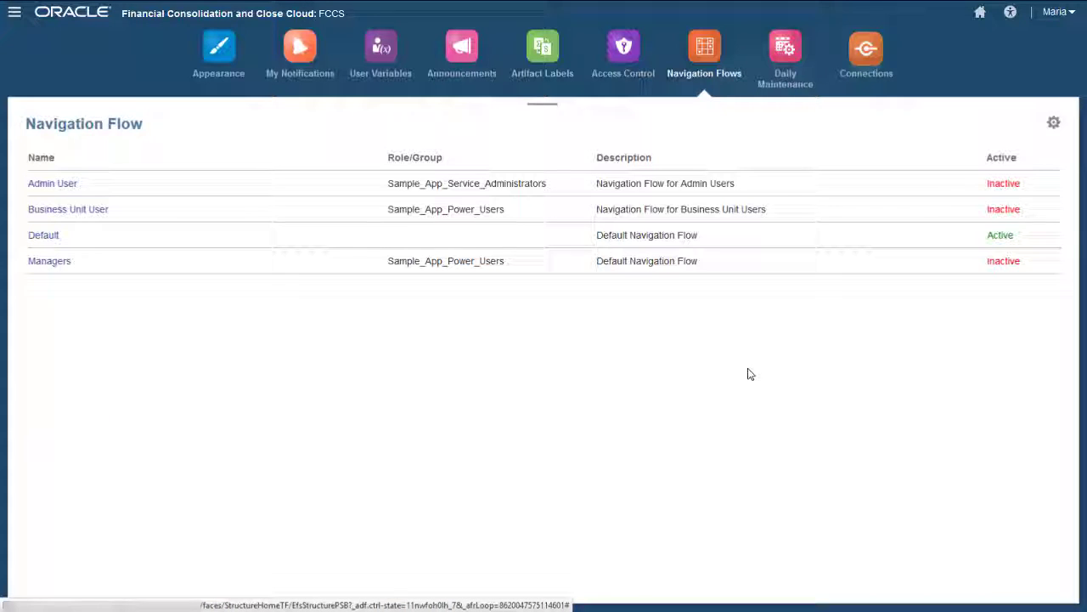
click(287, 267)
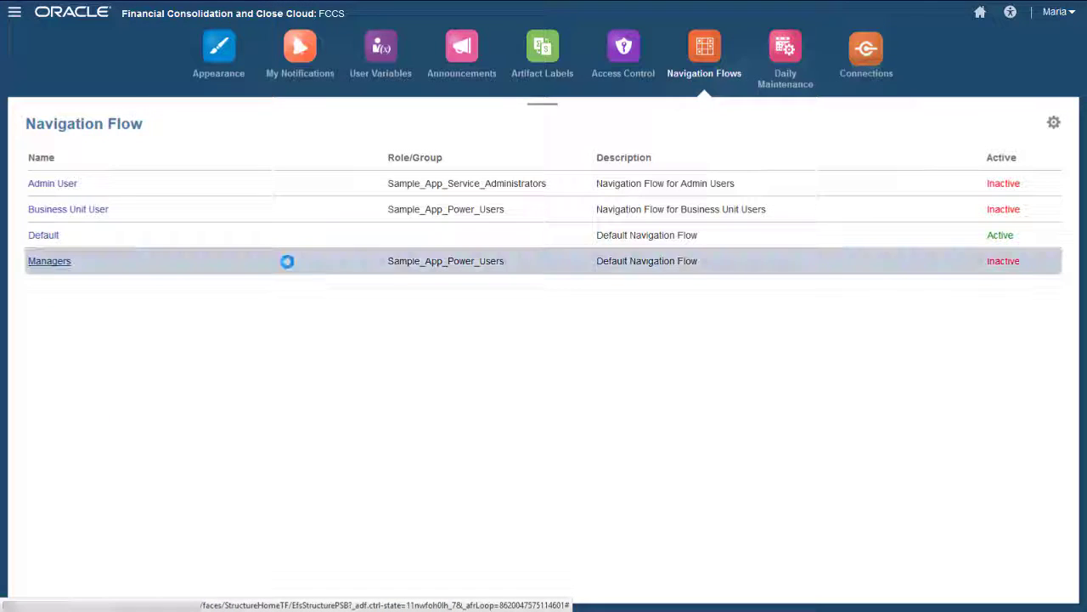
click(1003, 262)
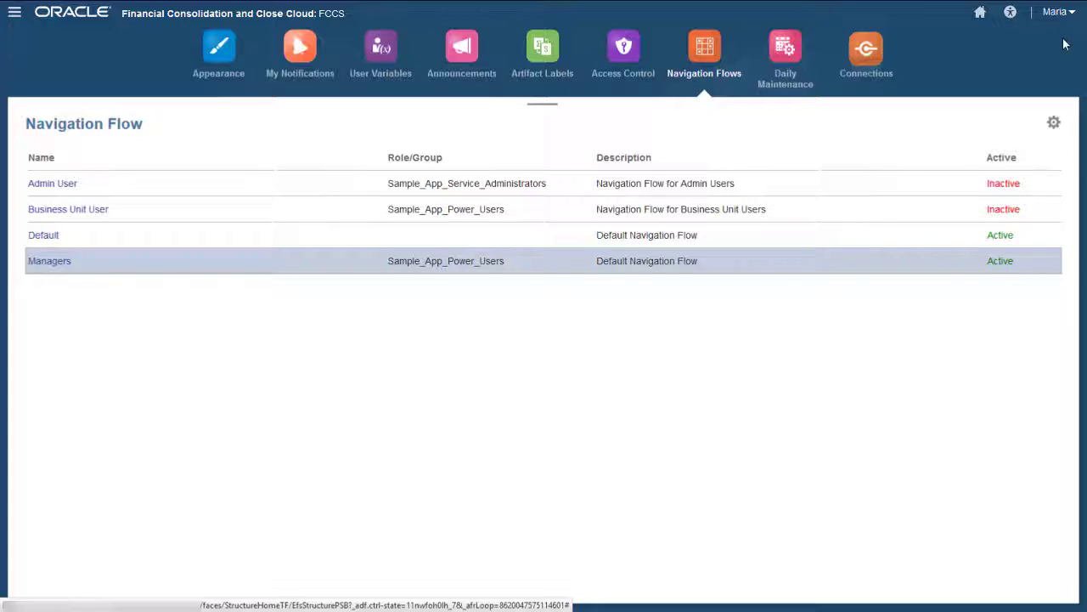
Step: Sign out of the current session from the user menu and confirm
click(1057, 13)
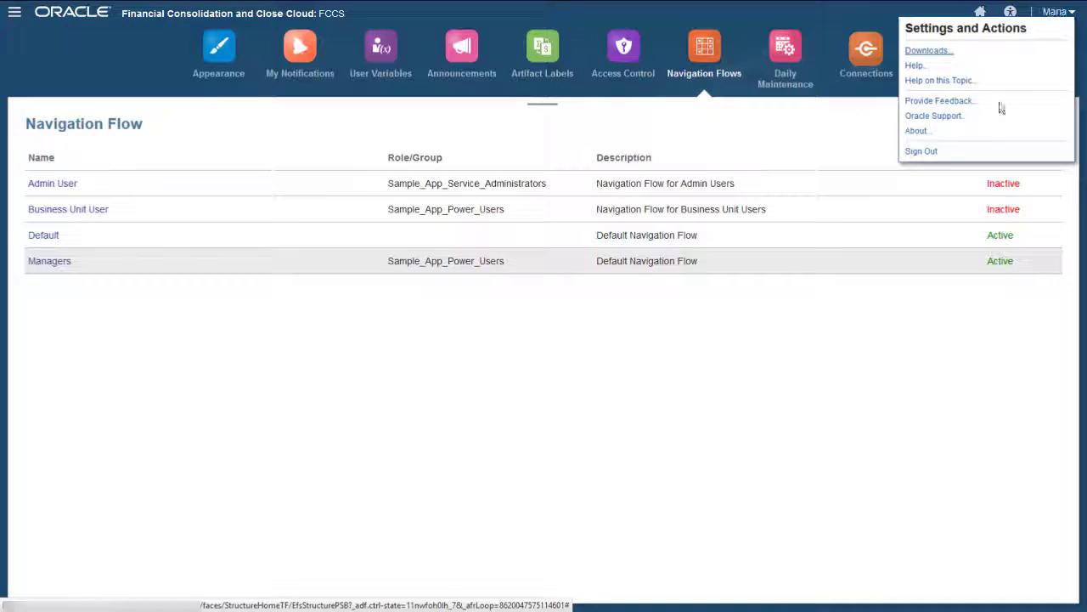
click(941, 154)
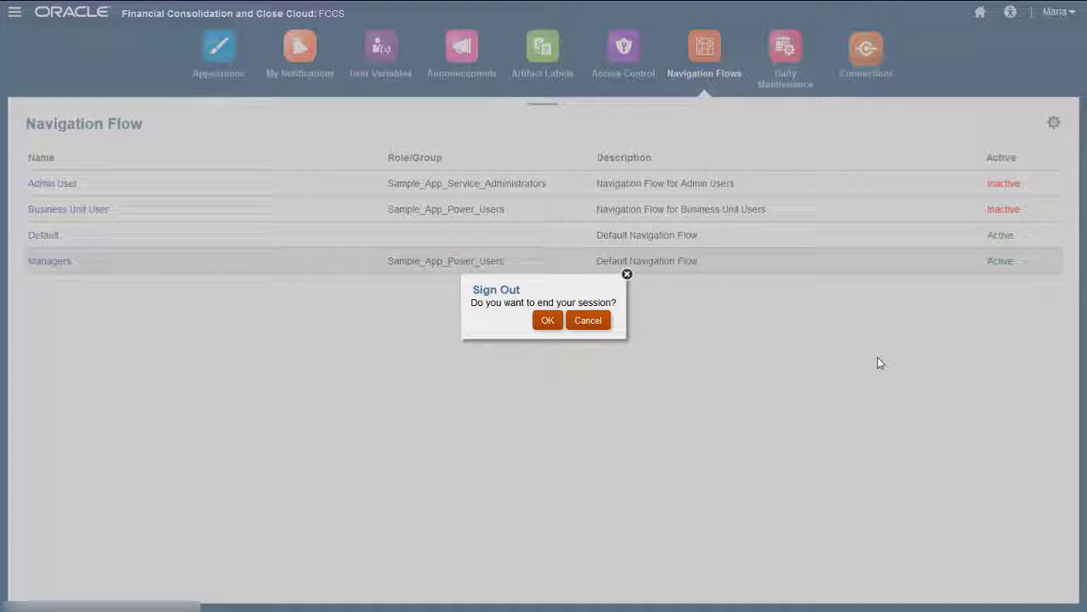
click(547, 320)
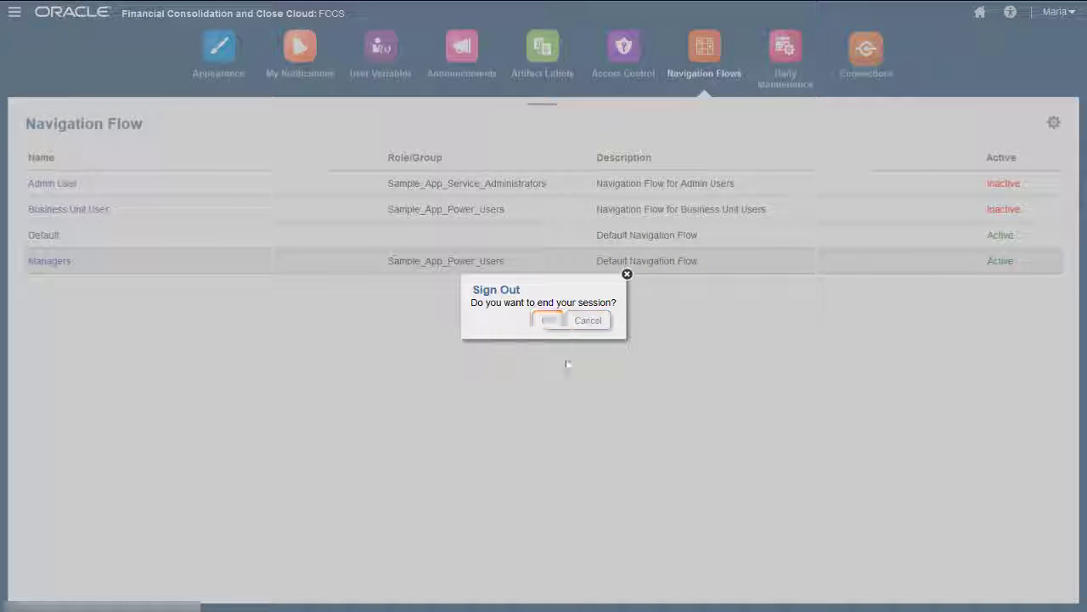
Step: Sign in as the other user with that user's username and password
click(422, 280)
text(Frank)
click(425, 314)
text(********)
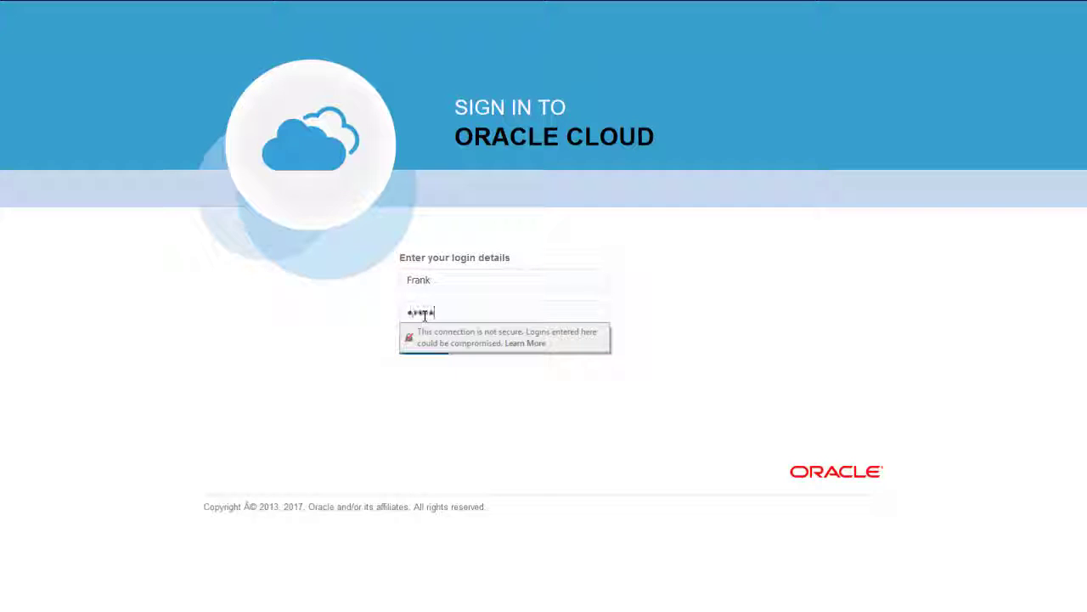
key(Return)
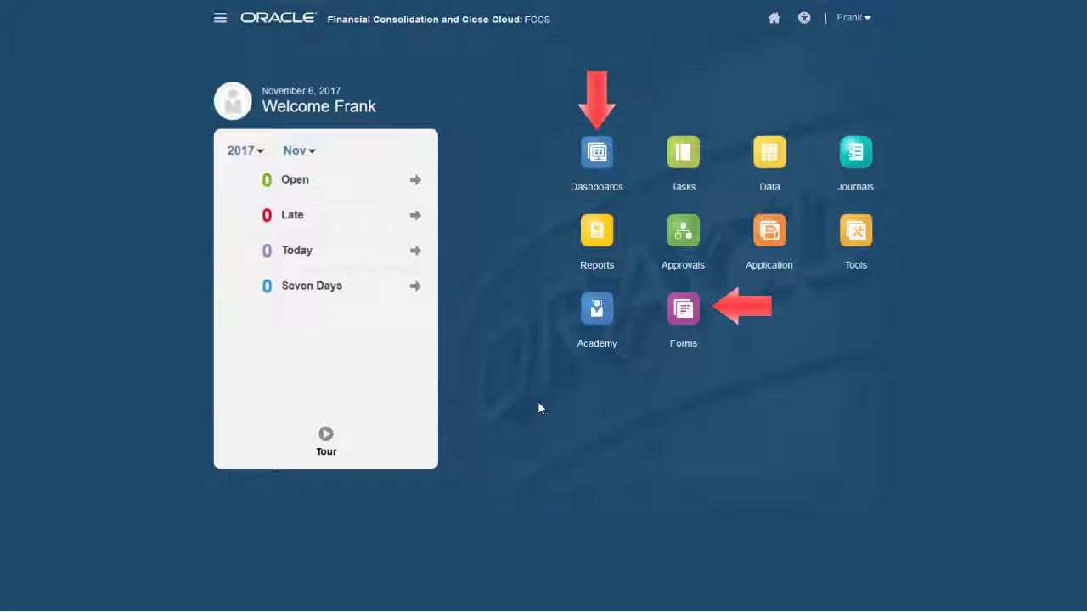
Step: Open the Forms Cash Flow card, switch from Monthly to Quarterly, then open Tax Provision
click(684, 313)
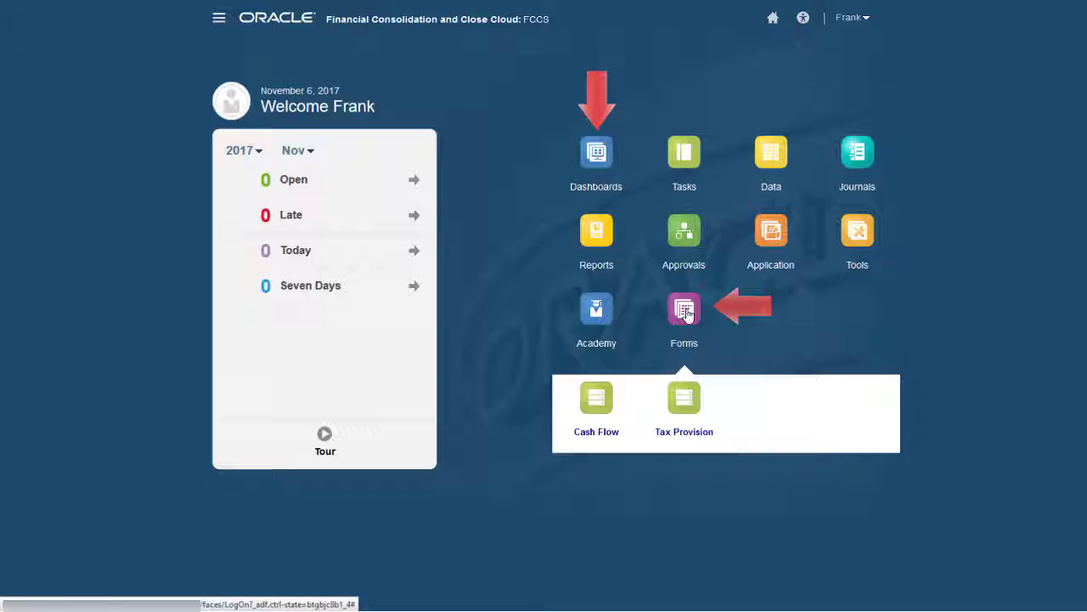
click(606, 396)
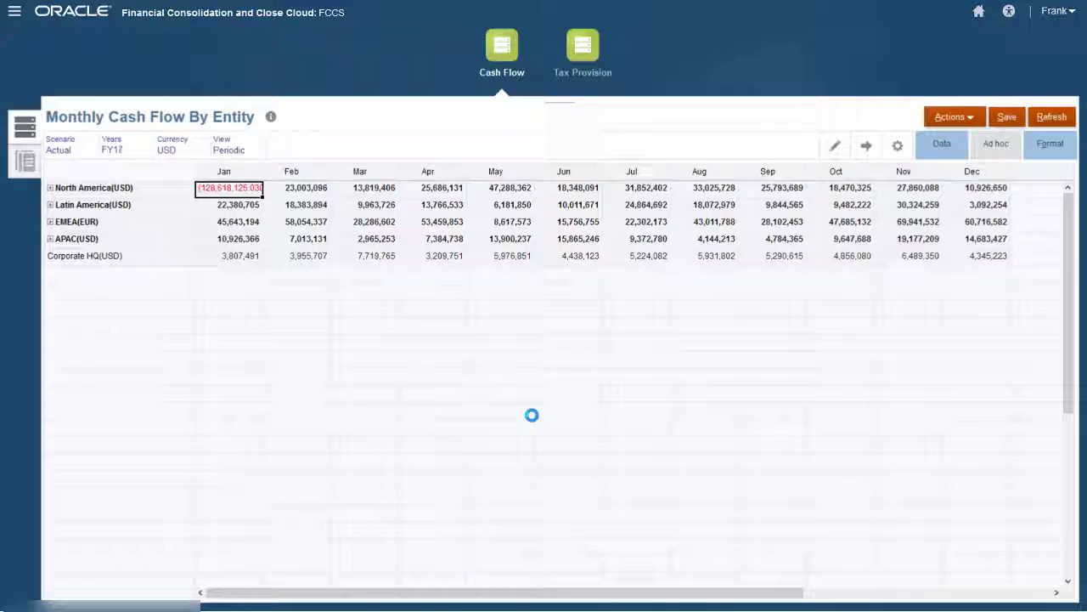
click(25, 166)
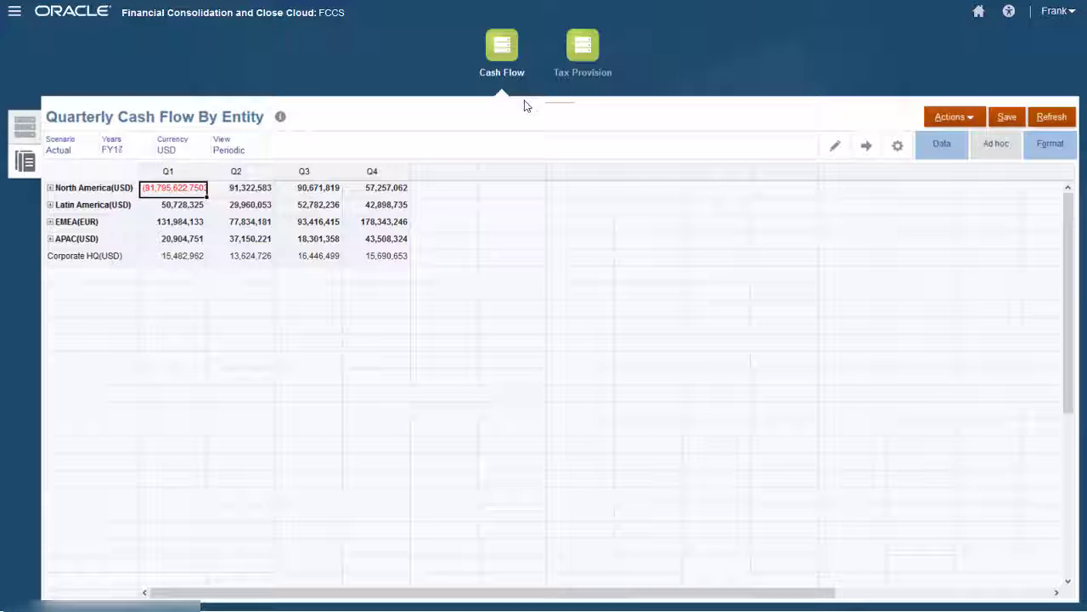
click(586, 66)
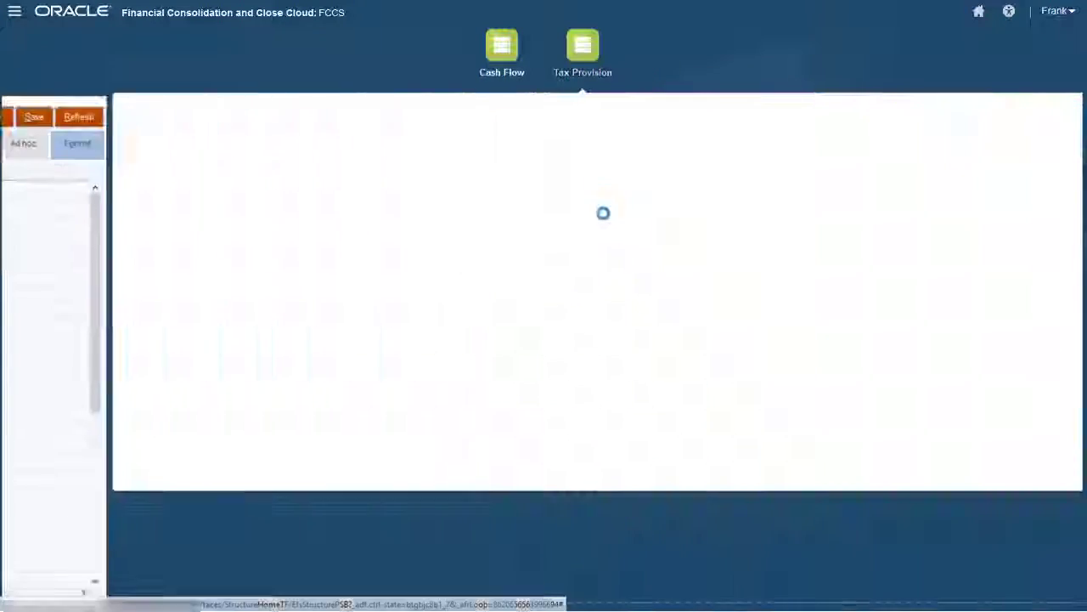